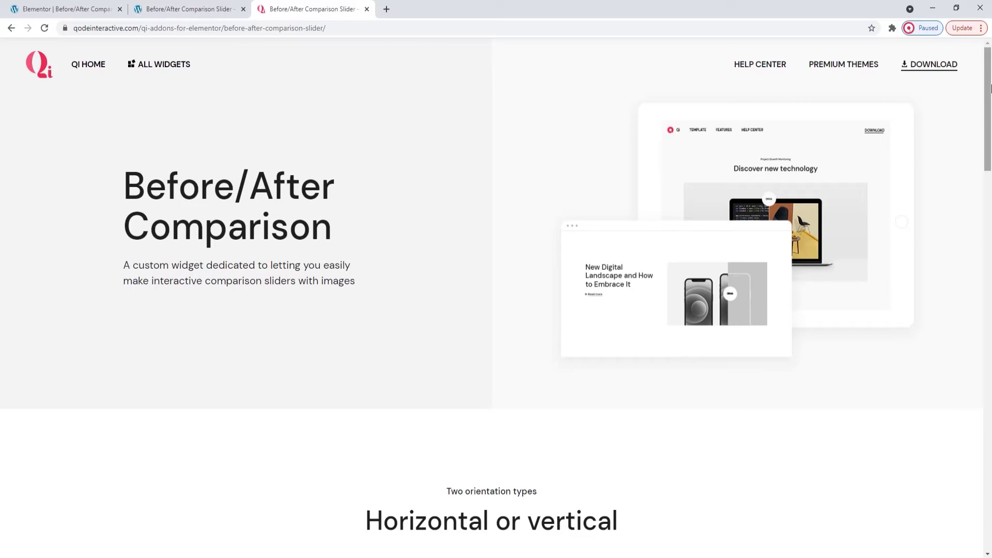
- Scroll through the comparison demos, sliding the laptop divider right and the Compare phone divider left
{"action": "left_click_drag", "start_coordinate": [990, 88], "coordinate": [990, 195]}
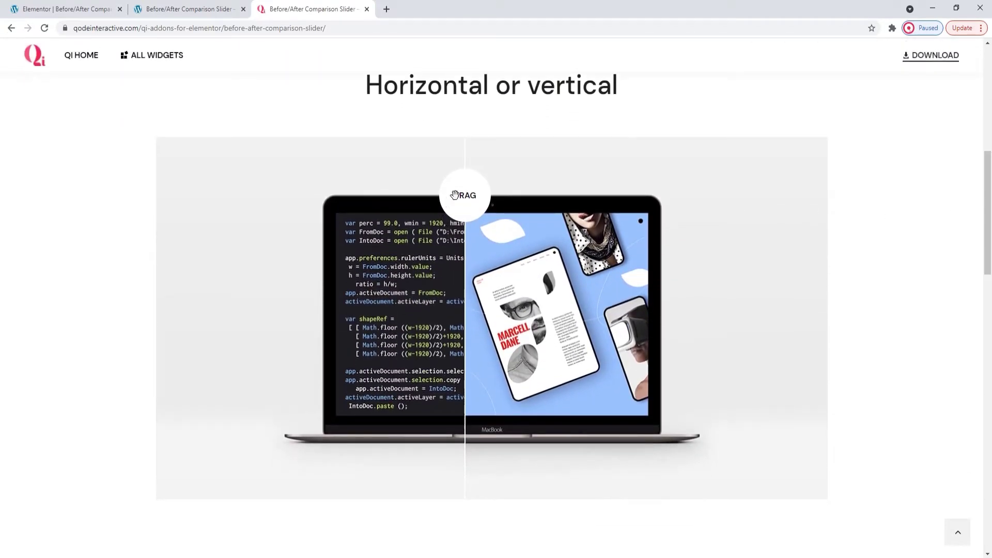
{"action": "left_click_drag", "start_coordinate": [455, 194], "coordinate": [480, 201]}
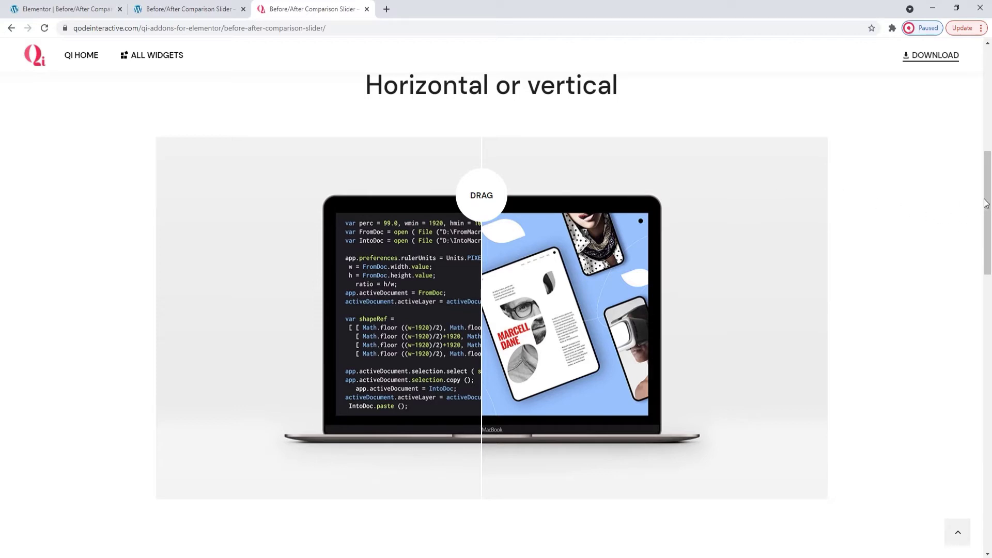
{"action": "left_click_drag", "start_coordinate": [988, 194], "coordinate": [989, 309]}
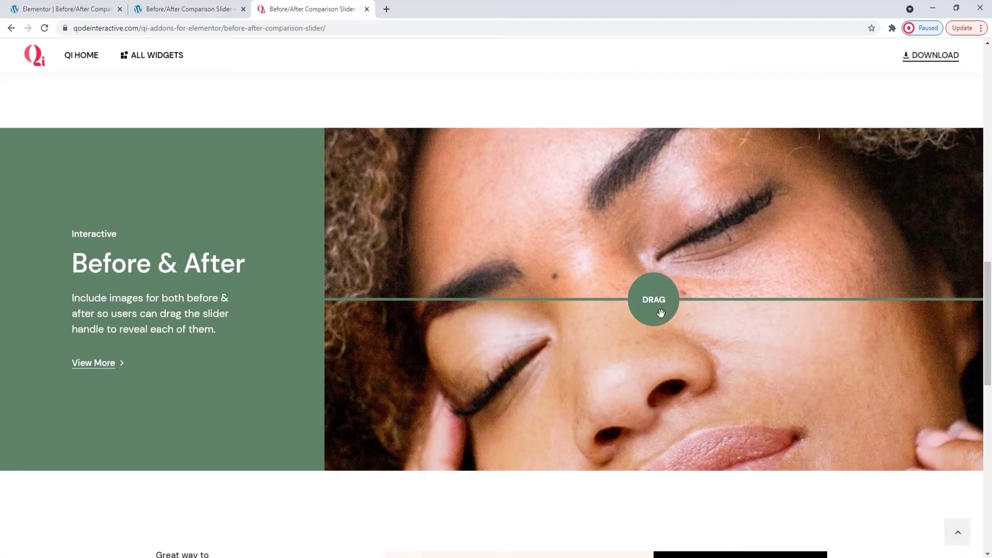
{"action": "left_click_drag", "start_coordinate": [658, 313], "coordinate": [692, 403]}
{"action": "left_click_drag", "start_coordinate": [988, 302], "coordinate": [989, 392]}
{"action": "mouse_move", "coordinate": [657, 262]}
{"action": "left_mouse_down"}
{"action": "mouse_move", "coordinate": [439, 245]}
{"action": "mouse_move", "coordinate": [665, 266]}
{"action": "left_mouse_up"}
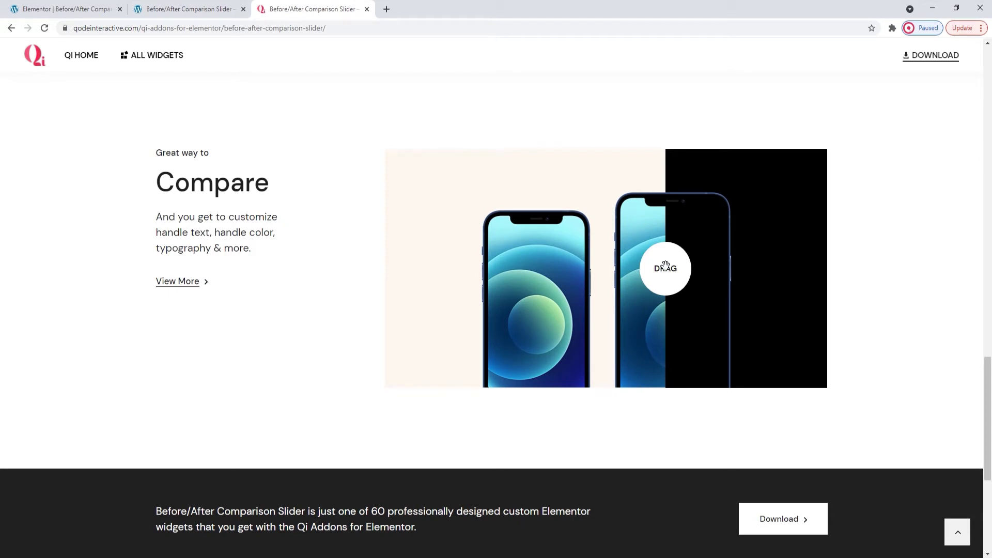
- Search widgets for 'before' and drop the Before/After Comparison Slider into the empty section
{"action": "left_click", "coordinate": [77, 10]}
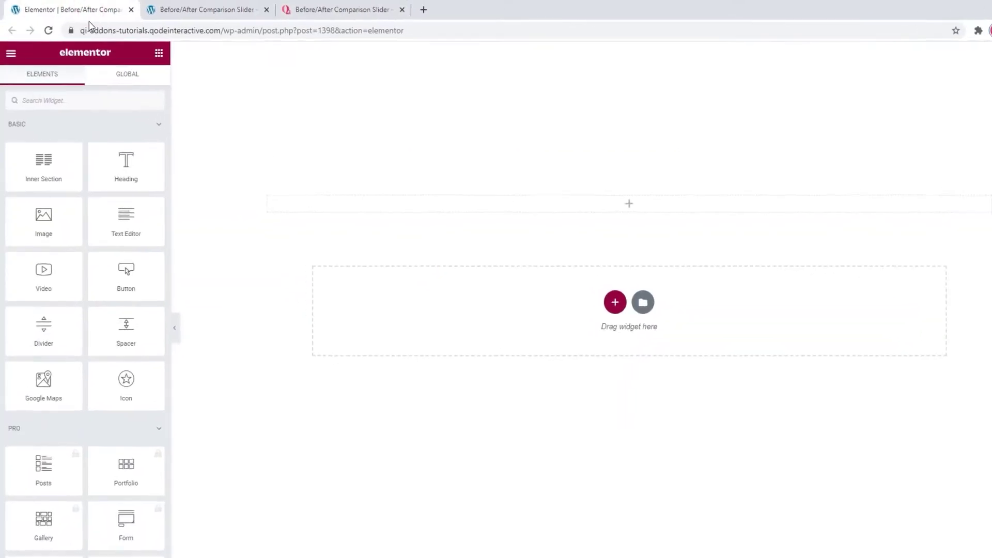
{"action": "left_click", "coordinate": [81, 97]}
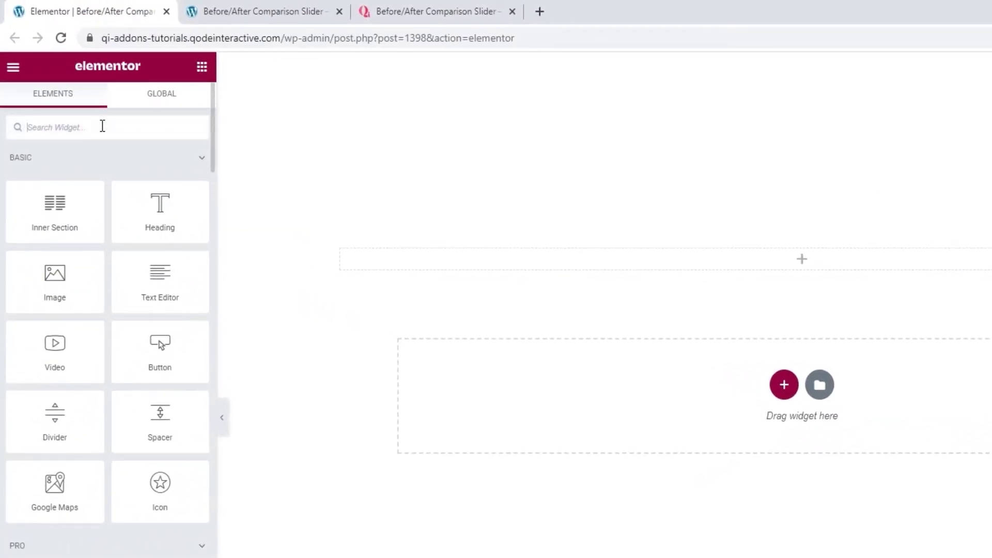
{"action": "type", "text": "before"}
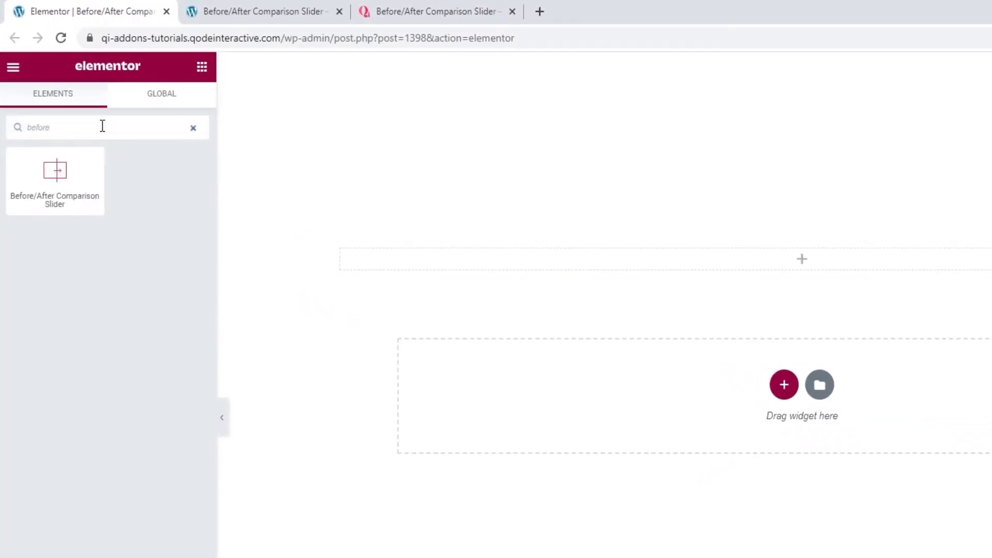
{"action": "left_click_drag", "start_coordinate": [71, 188], "coordinate": [563, 261]}
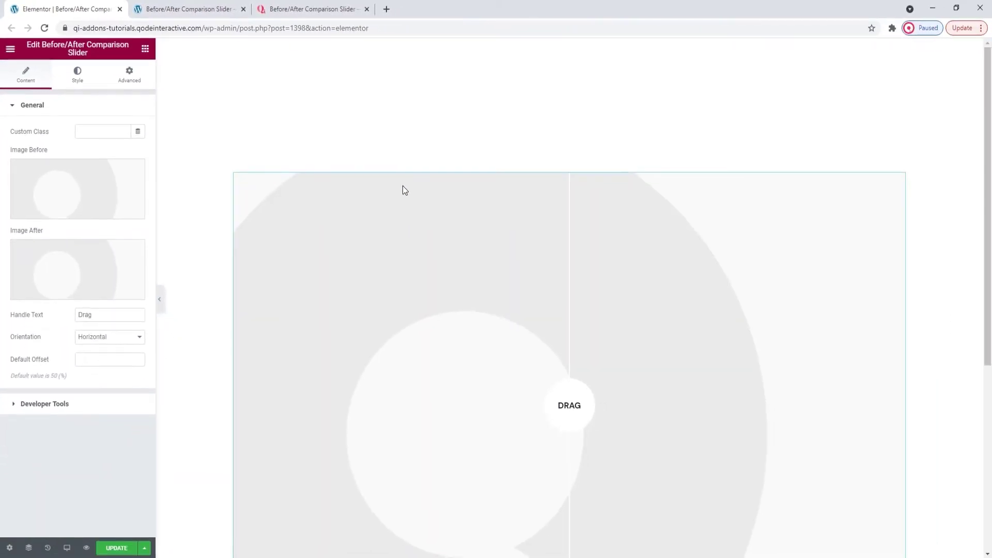
{"action": "scroll", "coordinate": [403, 189], "scroll_direction": "down", "scroll_amount": 2}
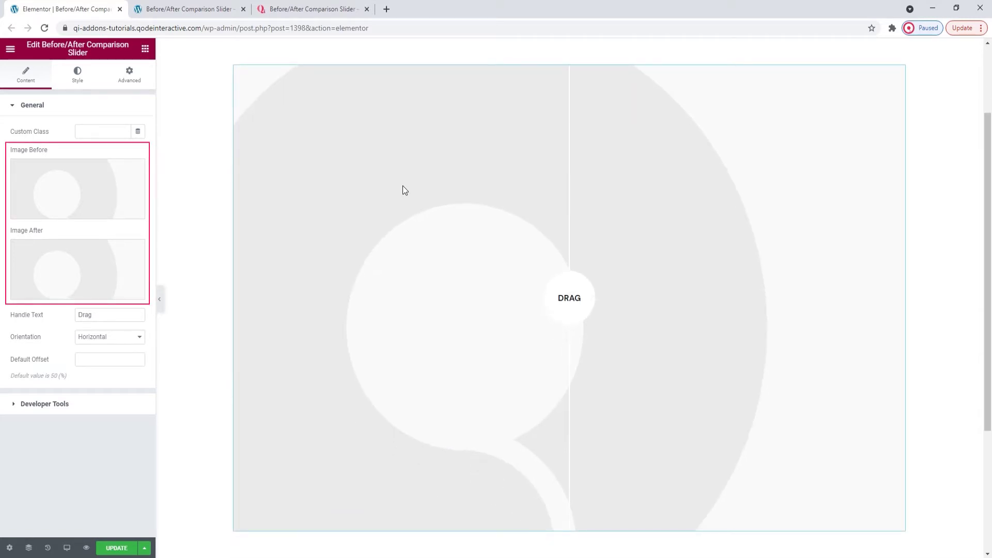
{"action": "scroll", "coordinate": [403, 189], "scroll_direction": "up", "scroll_amount": 2}
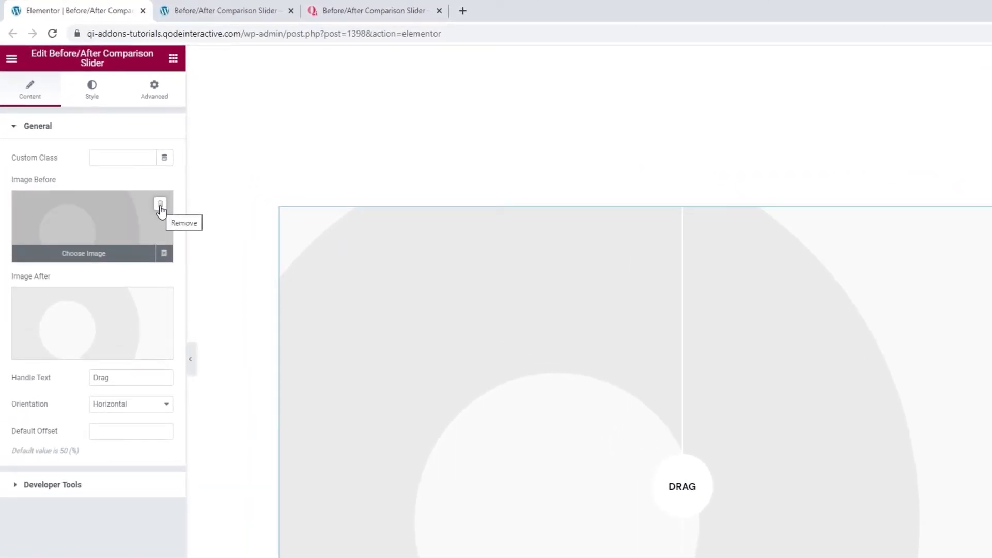
- Remove both placeholder images and insert the code-screen laptop as the before image
{"action": "left_click", "coordinate": [160, 205]}
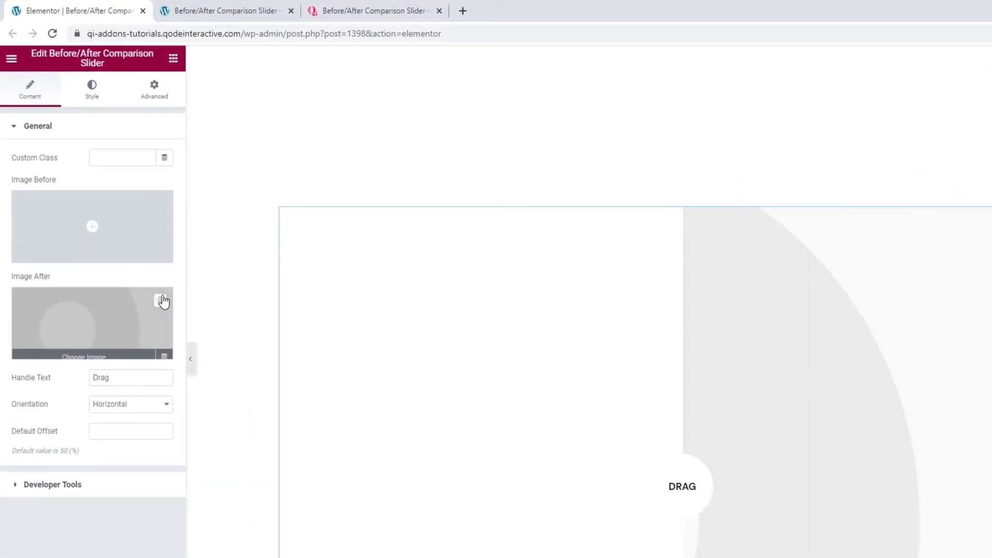
{"action": "left_click", "coordinate": [161, 301]}
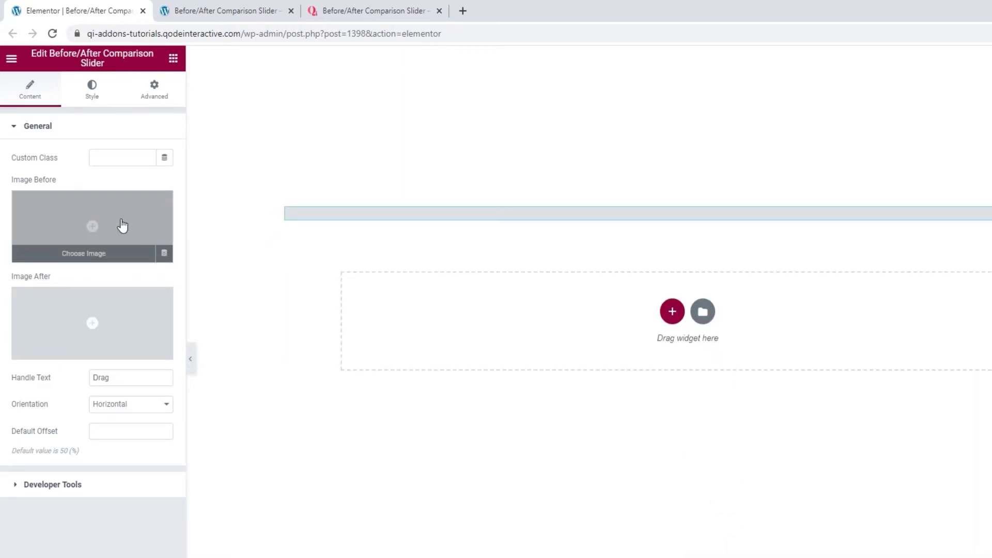
{"action": "left_click", "coordinate": [105, 192]}
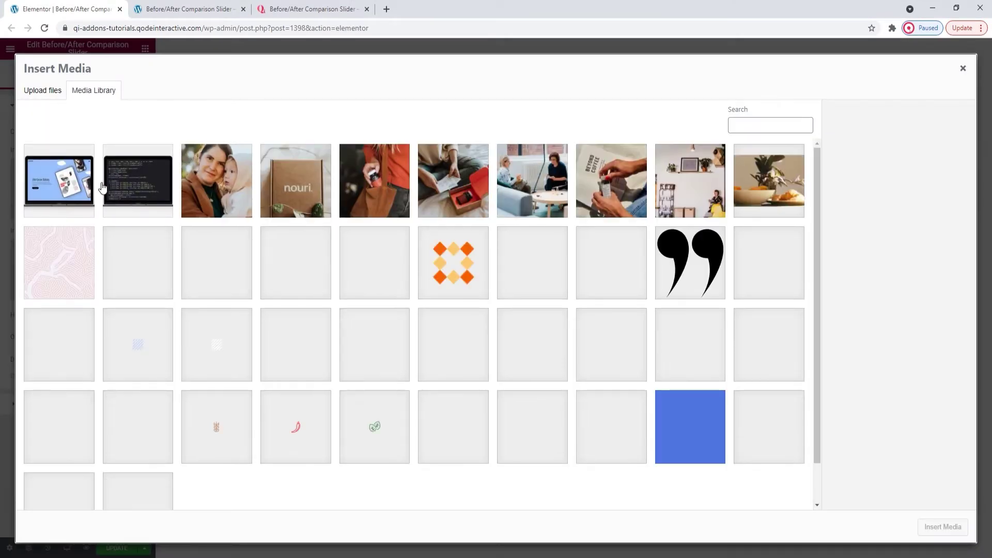
{"action": "left_click", "coordinate": [129, 178]}
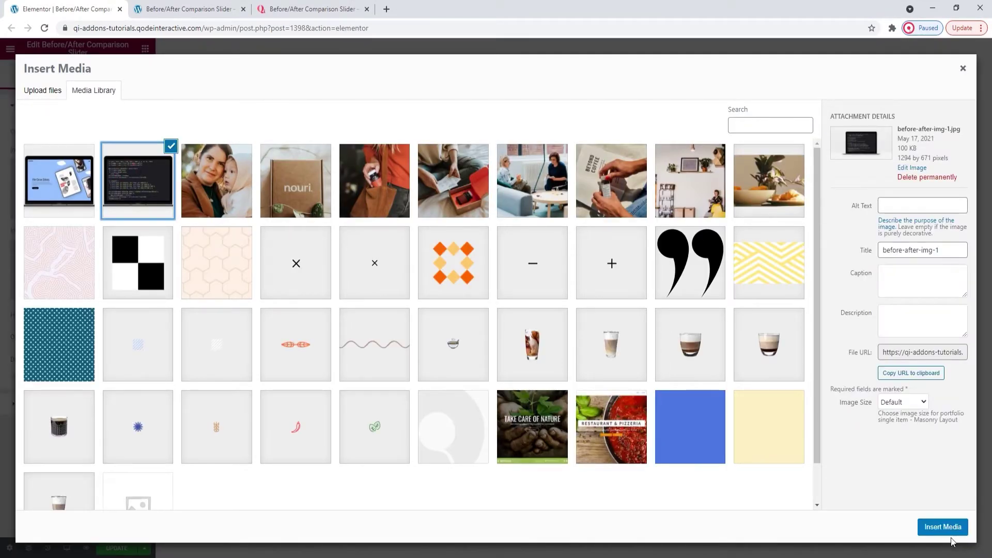
{"action": "left_click", "coordinate": [949, 532]}
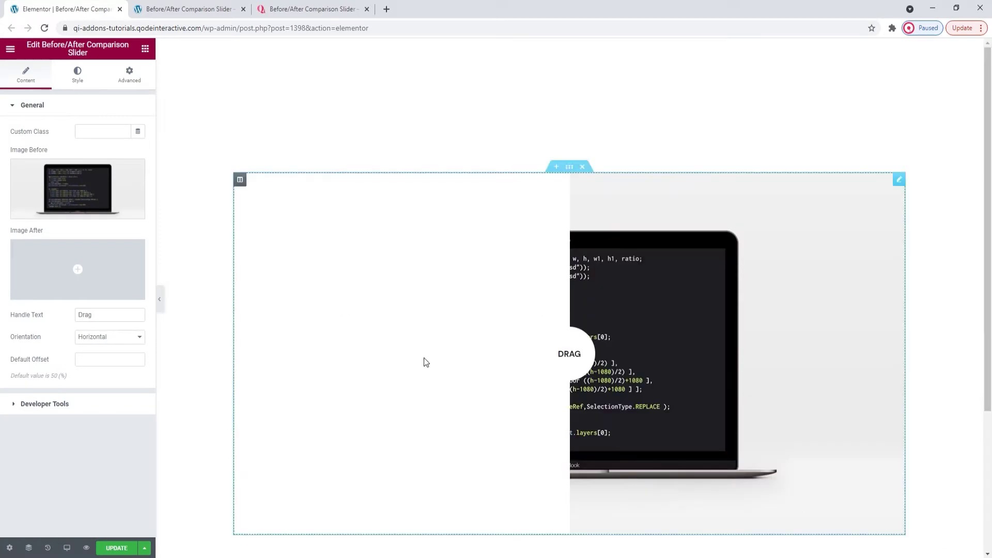
- Insert the blue-screen laptop as the after image and save the page with UPDATE
{"action": "left_click", "coordinate": [111, 262]}
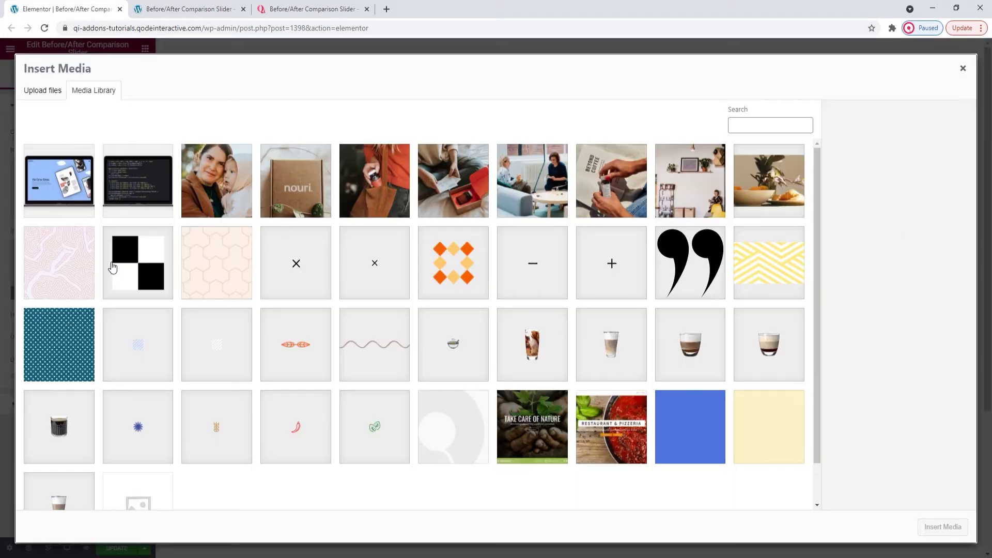
{"action": "left_click", "coordinate": [79, 199]}
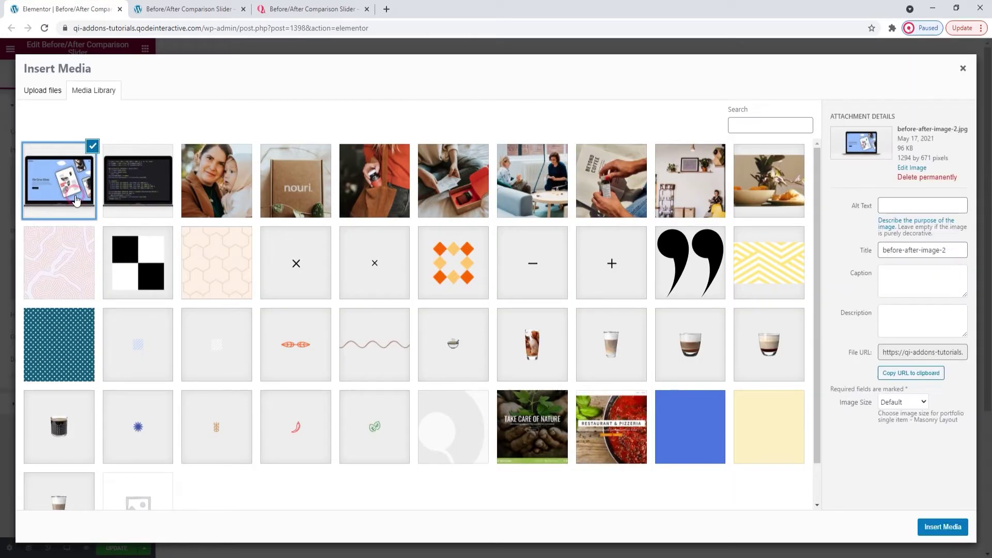
{"action": "left_click", "coordinate": [931, 523]}
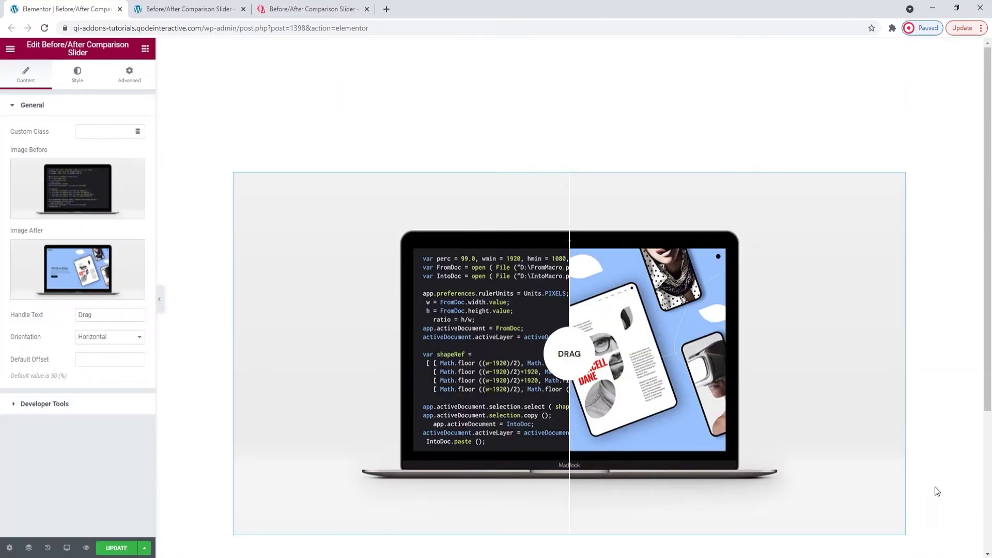
{"action": "scroll", "coordinate": [953, 479], "scroll_direction": "down", "scroll_amount": 1}
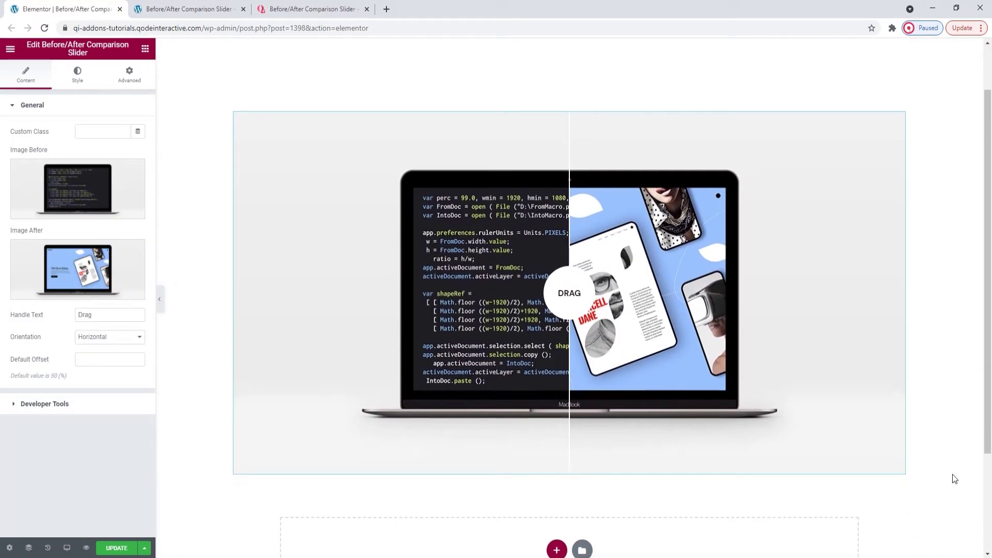
{"action": "scroll", "coordinate": [953, 479], "scroll_direction": "down", "scroll_amount": 1}
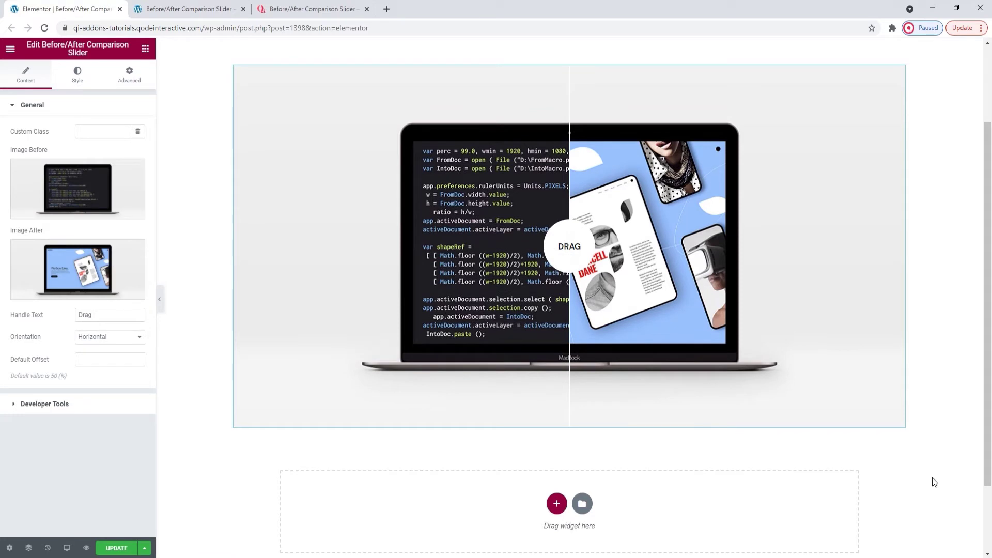
{"action": "left_click", "coordinate": [115, 547]}
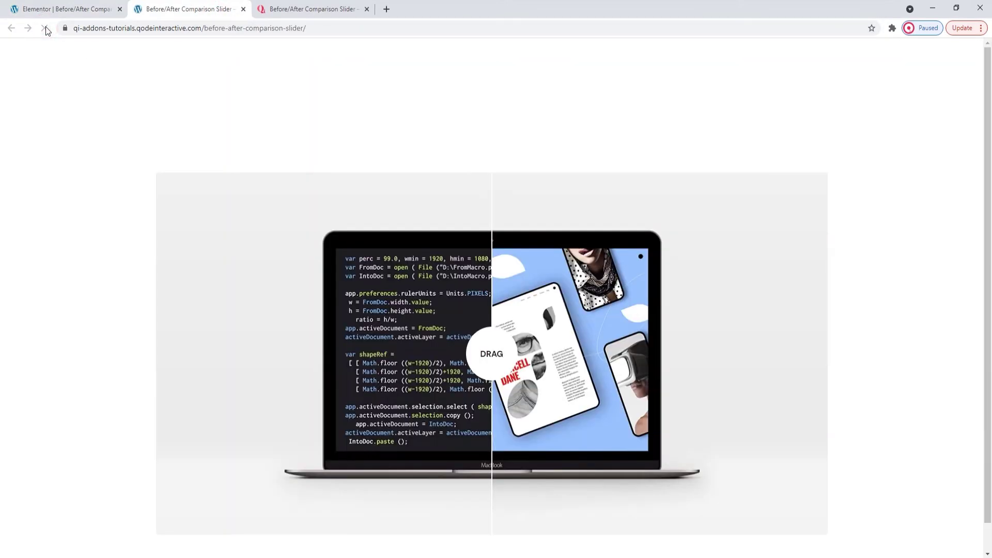
- Slide the laptop comparison divider on the live page to test it
{"action": "scroll", "coordinate": [178, 122], "scroll_direction": "down", "scroll_amount": 1}
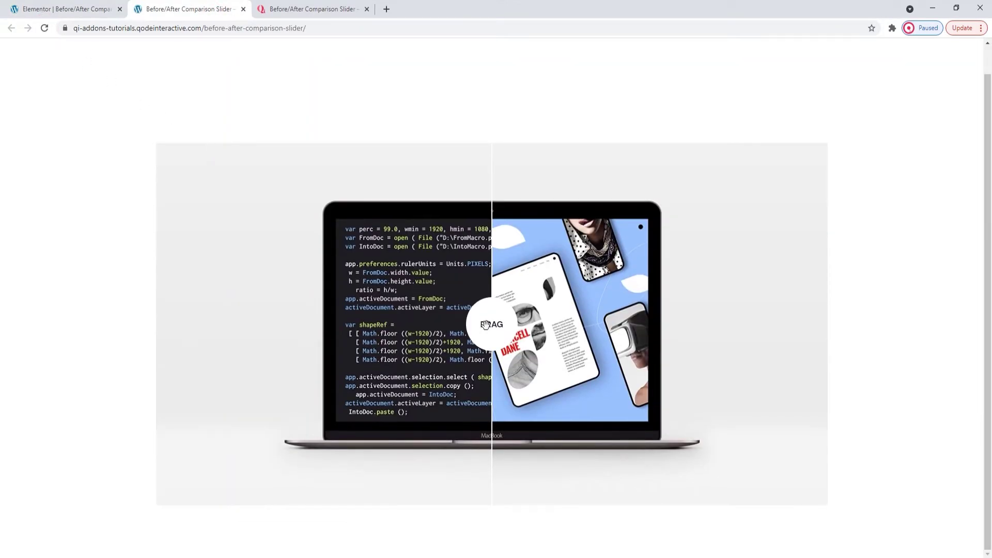
{"action": "mouse_move", "coordinate": [486, 324]}
{"action": "left_mouse_down"}
{"action": "mouse_move", "coordinate": [563, 318]}
{"action": "mouse_move", "coordinate": [417, 312]}
{"action": "mouse_move", "coordinate": [497, 314]}
{"action": "left_mouse_up"}
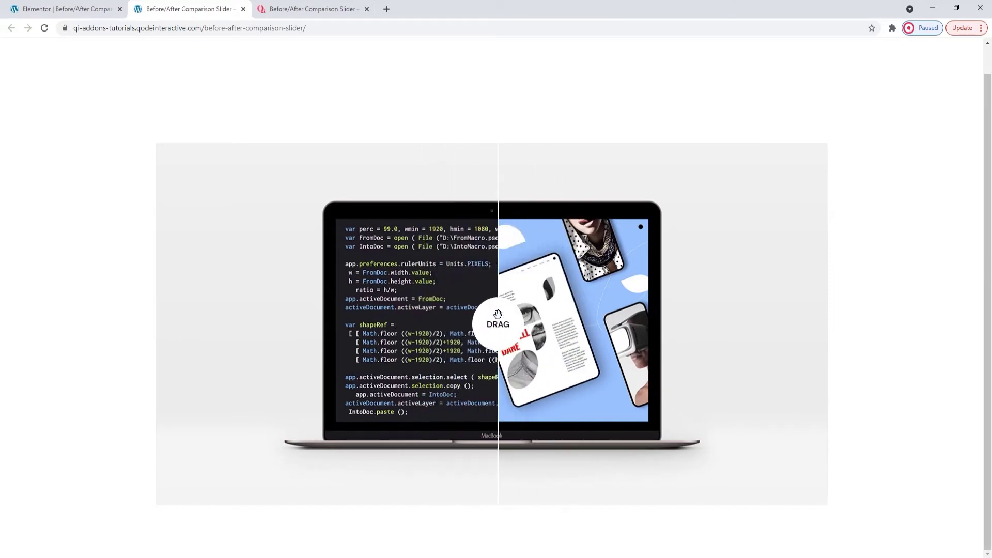
{"action": "left_click", "coordinate": [88, 7]}
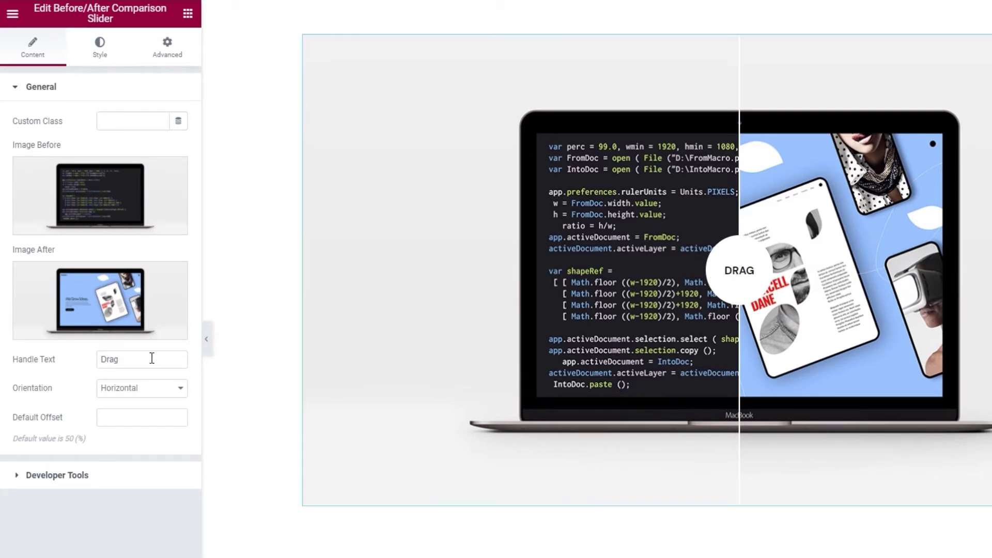
- Keep the handle text as 'Drag', set Orientation to Vertical, and save with UPDATE
{"action": "left_click", "coordinate": [135, 361]}
{"action": "double_click", "coordinate": [134, 360]}
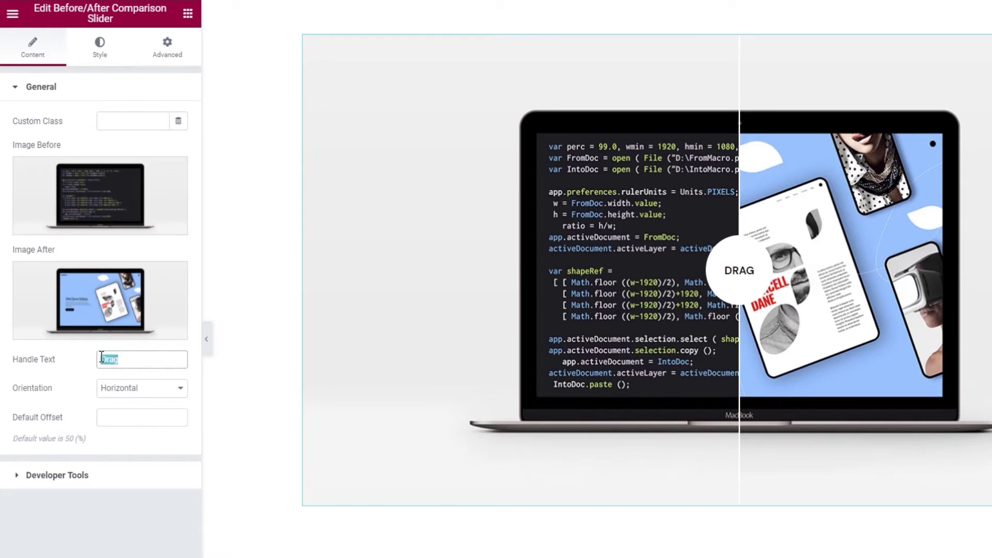
{"action": "left_click", "coordinate": [128, 359]}
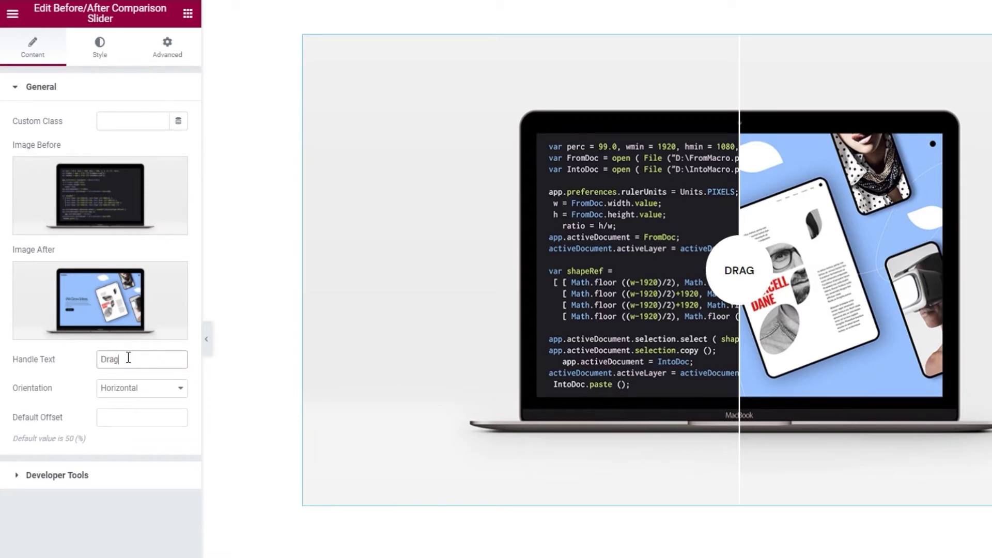
{"action": "left_click", "coordinate": [162, 392]}
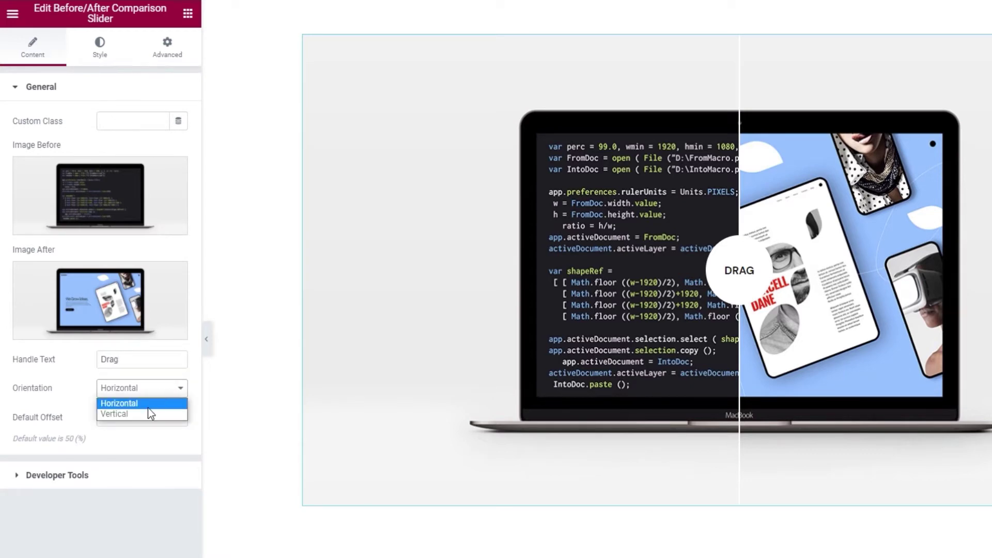
{"action": "left_click", "coordinate": [147, 414]}
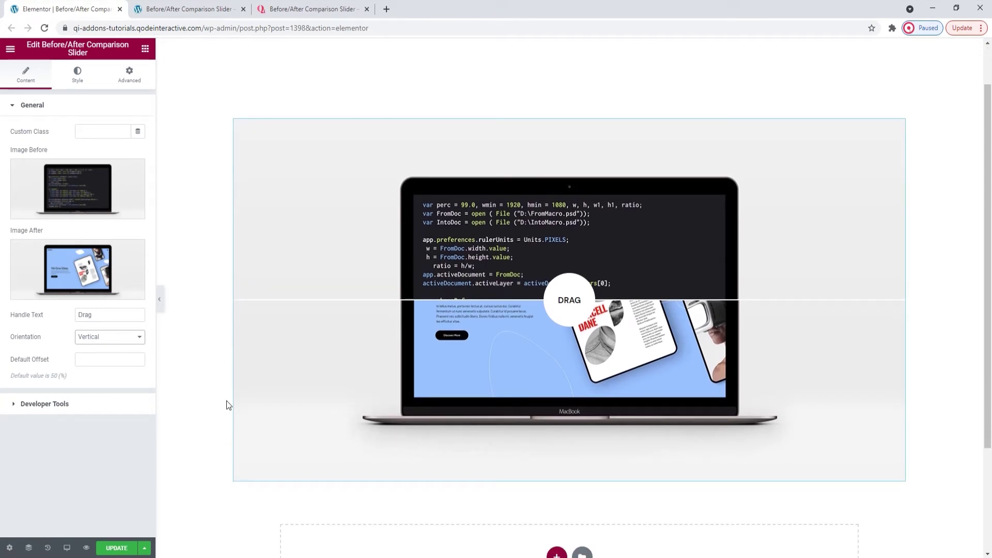
{"action": "left_click", "coordinate": [117, 549]}
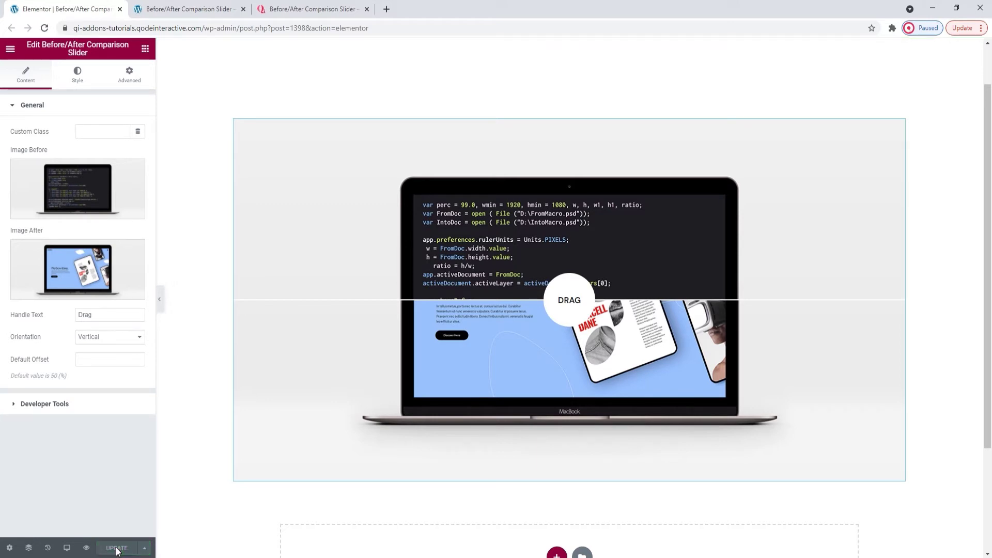
- Reload the live page to see the vertical slider and drag its divider
{"action": "left_click", "coordinate": [189, 9]}
{"action": "left_click", "coordinate": [44, 28]}
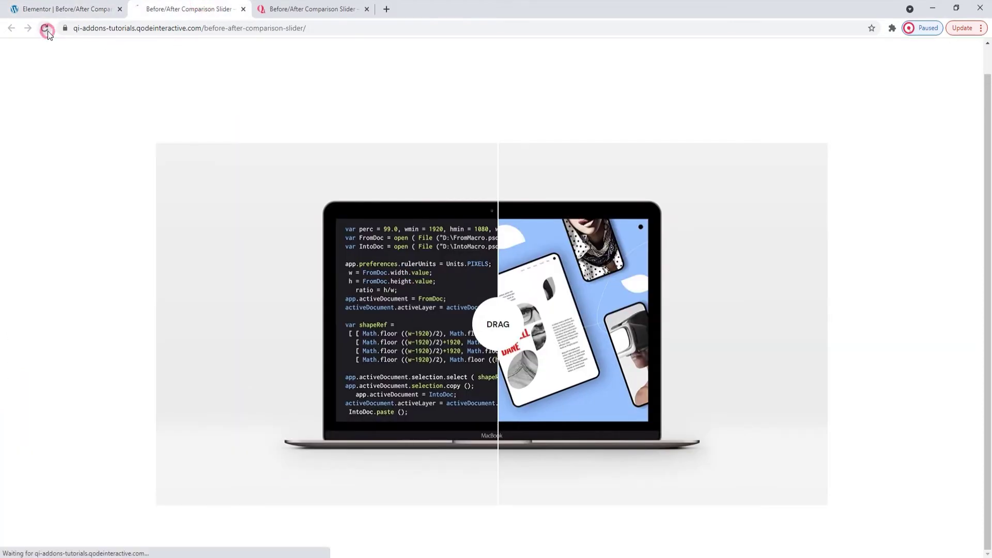
{"action": "scroll", "coordinate": [222, 130], "scroll_direction": "down", "scroll_amount": 1}
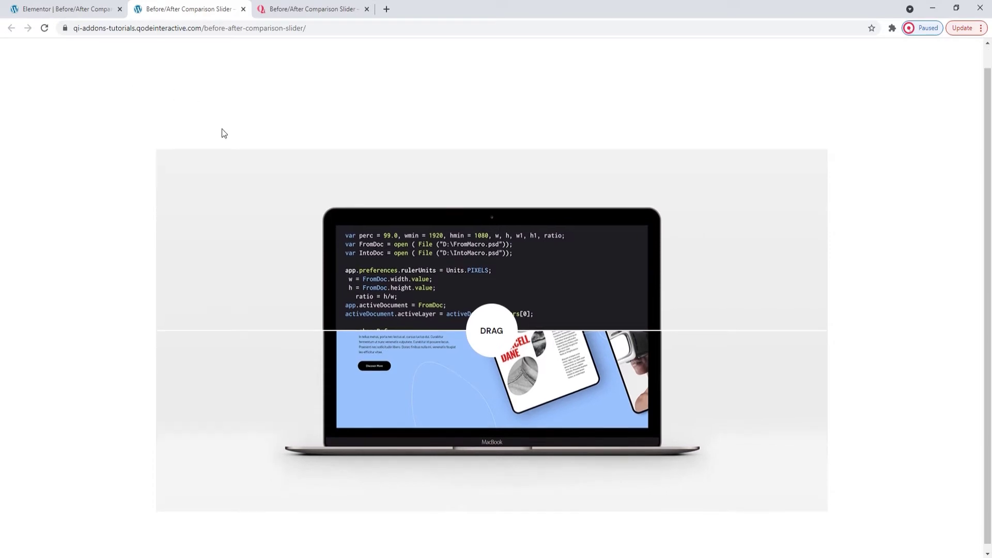
{"action": "left_click_drag", "start_coordinate": [472, 322], "coordinate": [508, 429]}
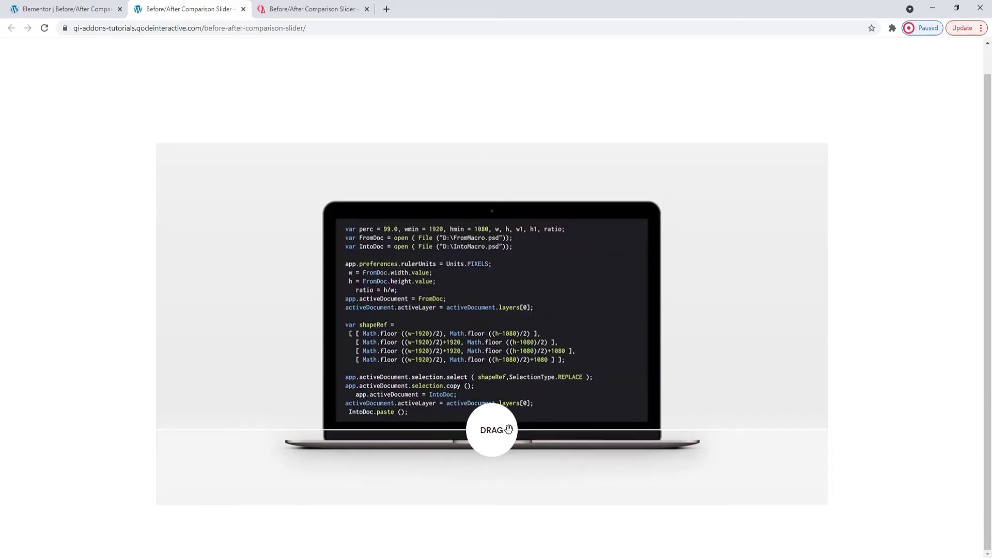
{"action": "left_click", "coordinate": [104, 10]}
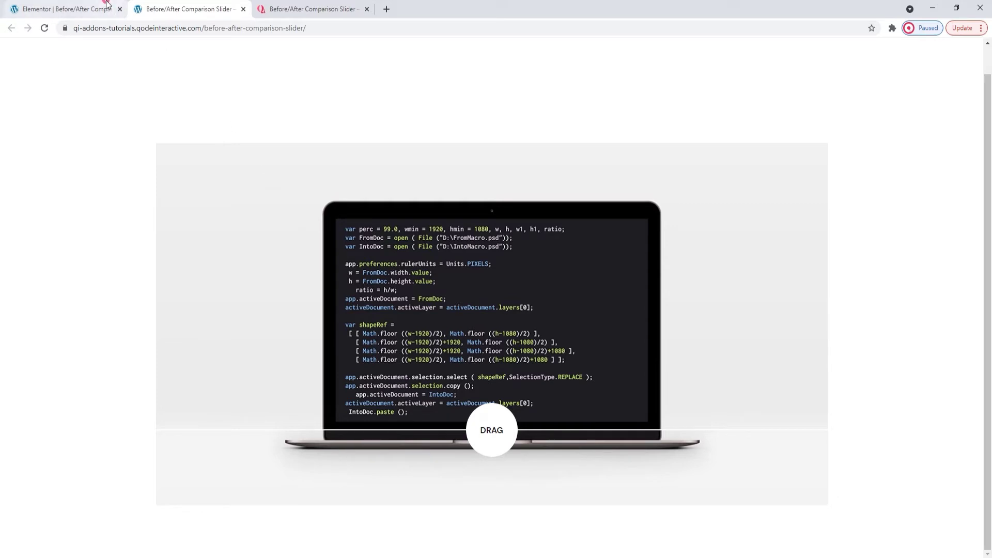
- Set Orientation back to Horizontal, save, and reload the live page to confirm
{"action": "left_click", "coordinate": [113, 336]}
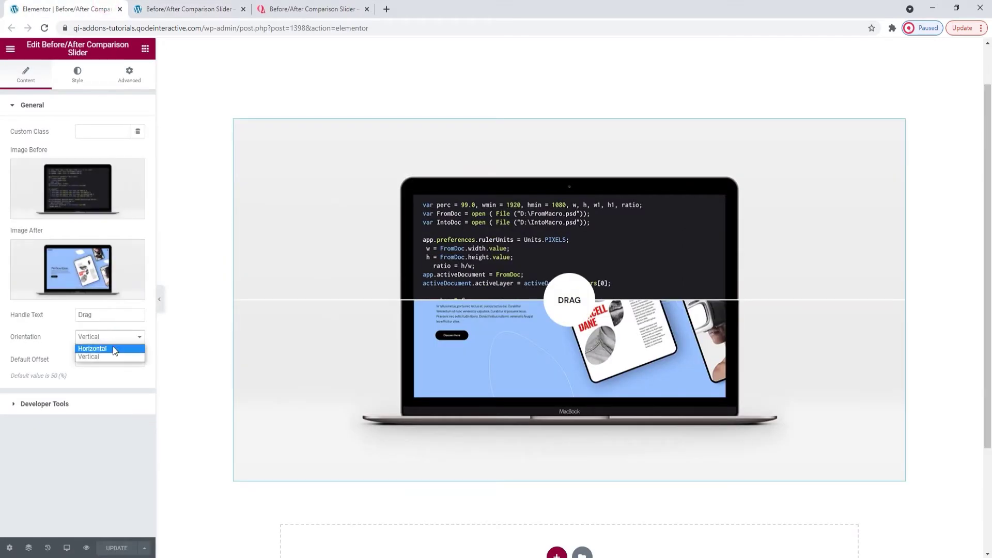
{"action": "left_click", "coordinate": [112, 346]}
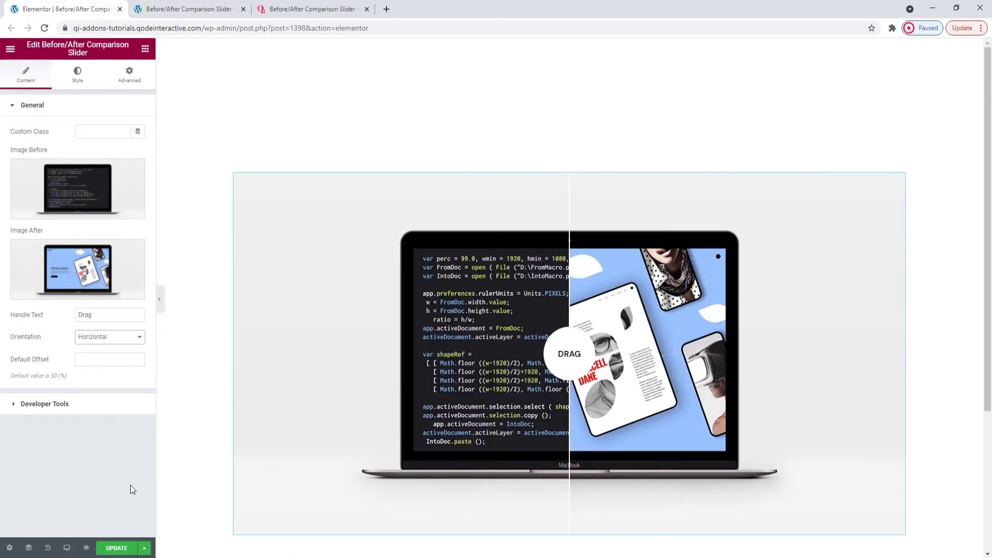
{"action": "left_click", "coordinate": [124, 546]}
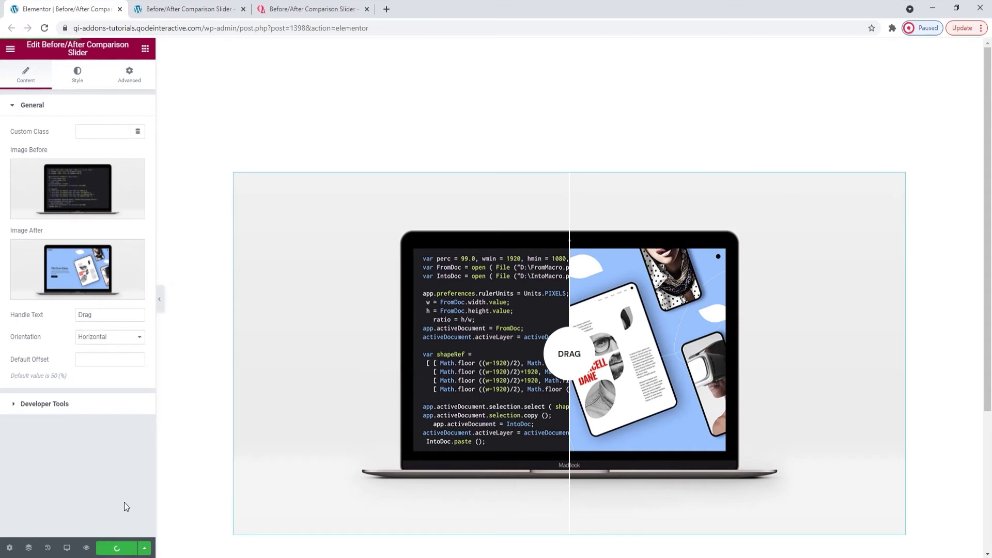
{"action": "left_click", "coordinate": [197, 8]}
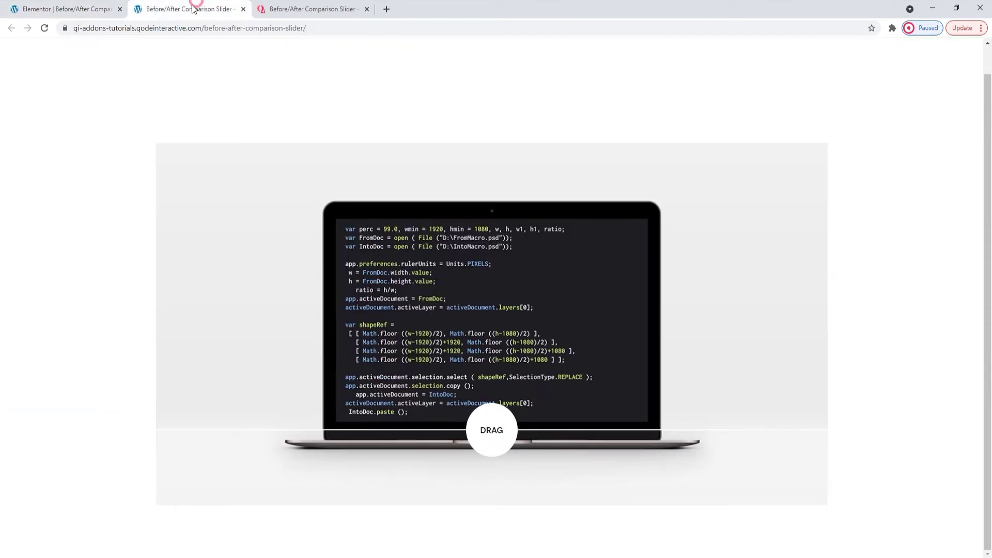
{"action": "left_click", "coordinate": [45, 29]}
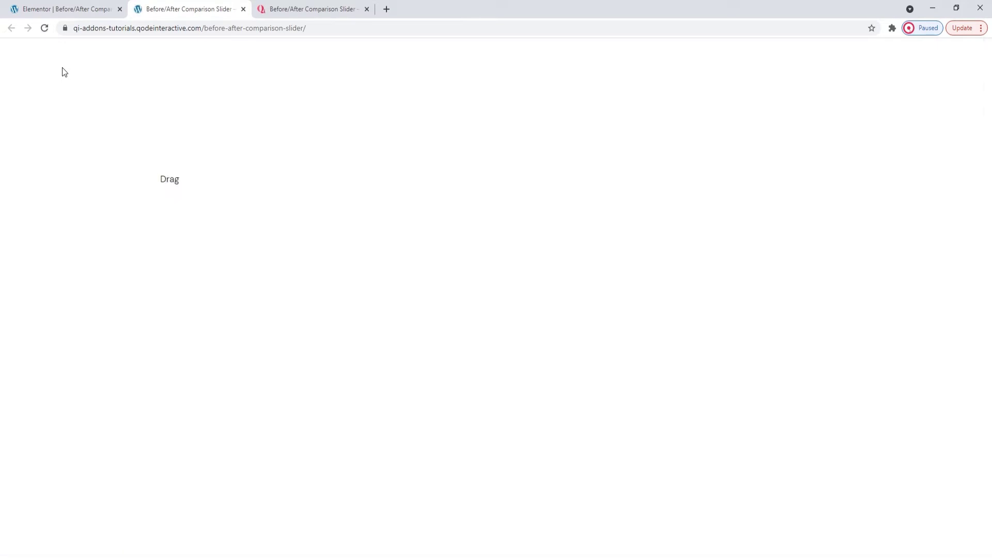
{"action": "left_click", "coordinate": [62, 9]}
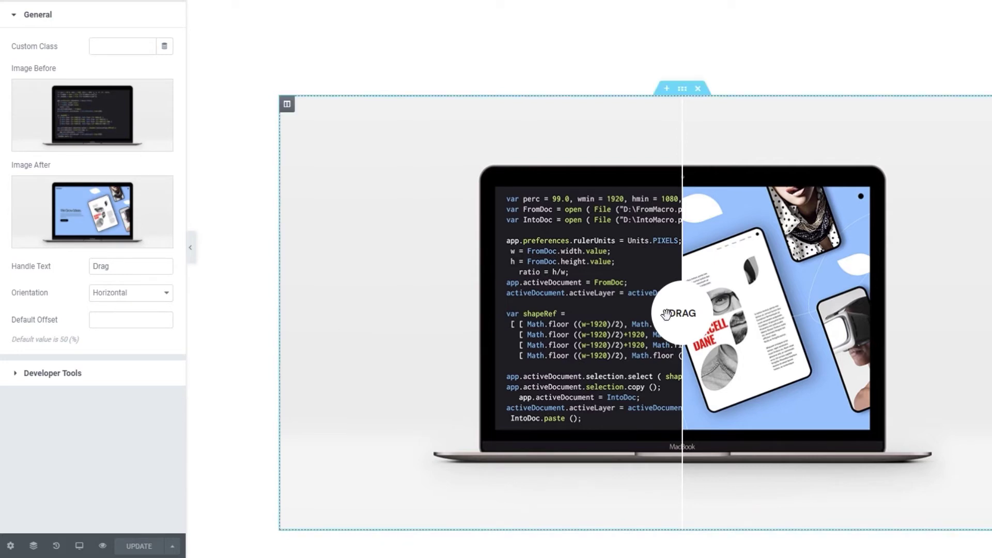
- Enter 45% as the slider's Default Offset and expand Developer Tools
{"action": "left_click", "coordinate": [148, 318]}
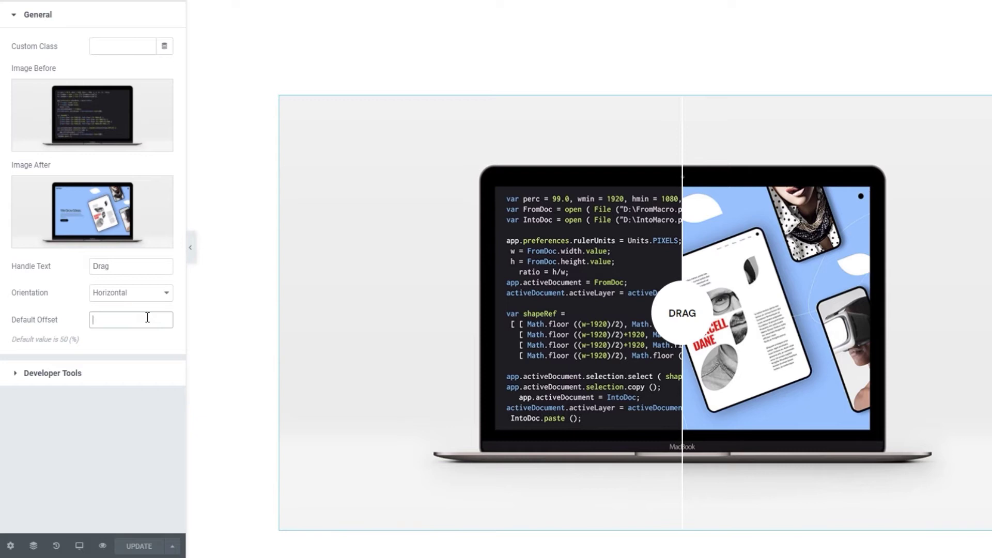
{"action": "type", "text": "45%"}
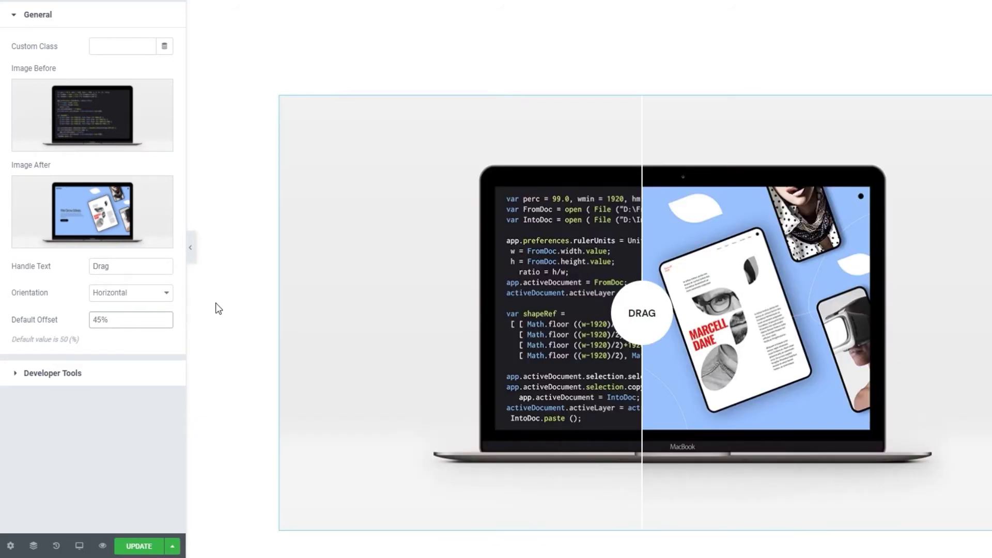
{"action": "scroll", "coordinate": [216, 308], "scroll_direction": "down", "scroll_amount": 1}
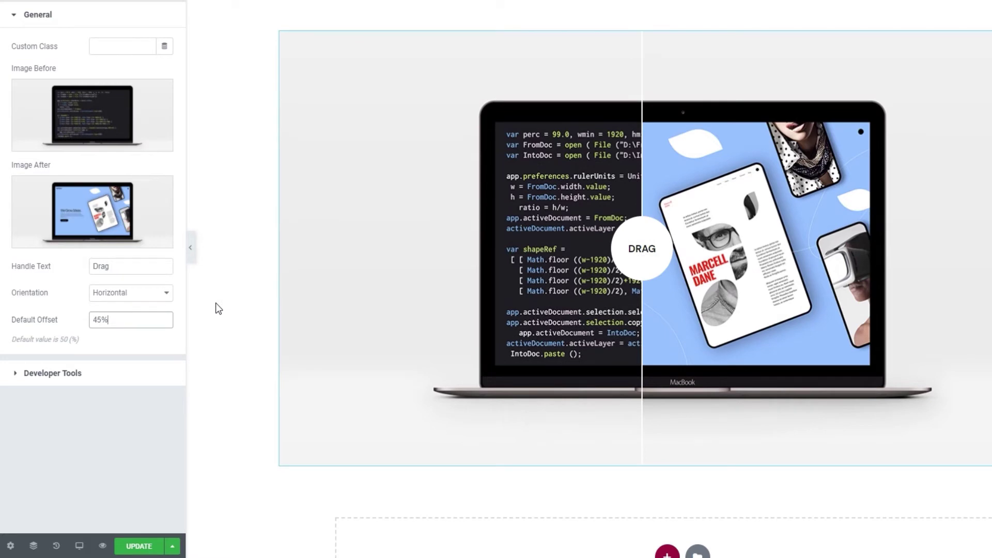
{"action": "scroll", "coordinate": [216, 303], "scroll_direction": "down", "scroll_amount": 1}
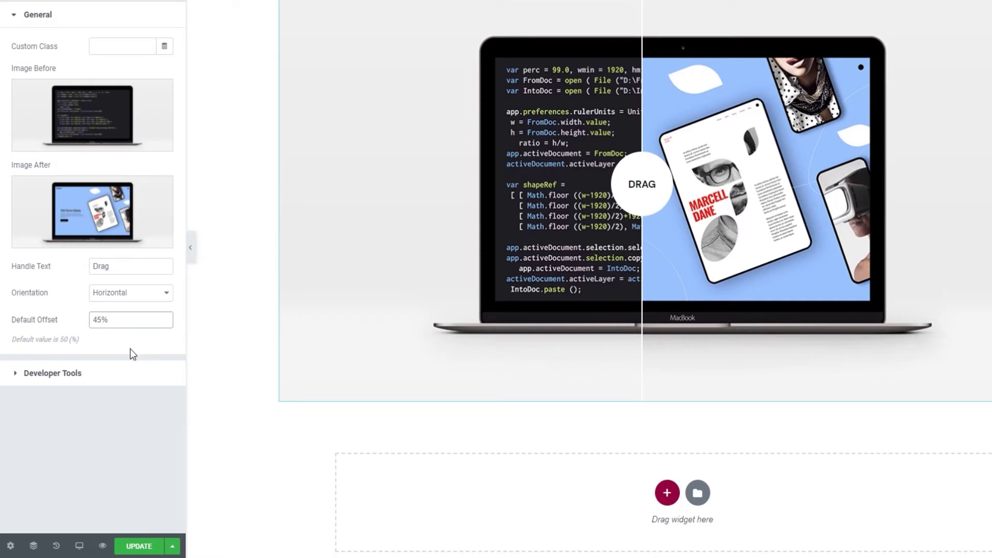
{"action": "left_click", "coordinate": [88, 382]}
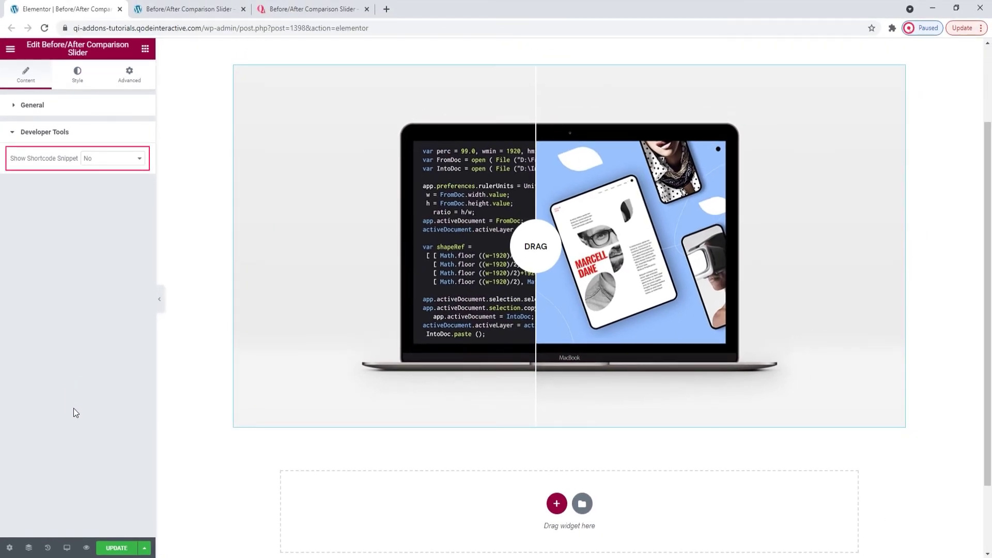
- Toggle Show Shortcode Snippet to Yes and back to No, then go to the Style settings
{"action": "left_click", "coordinate": [101, 158]}
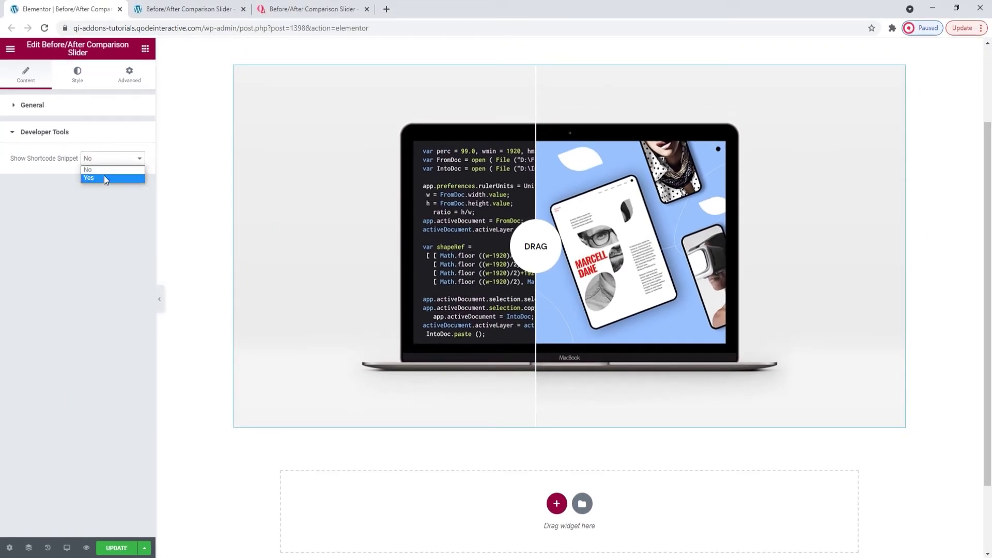
{"action": "left_click", "coordinate": [104, 176]}
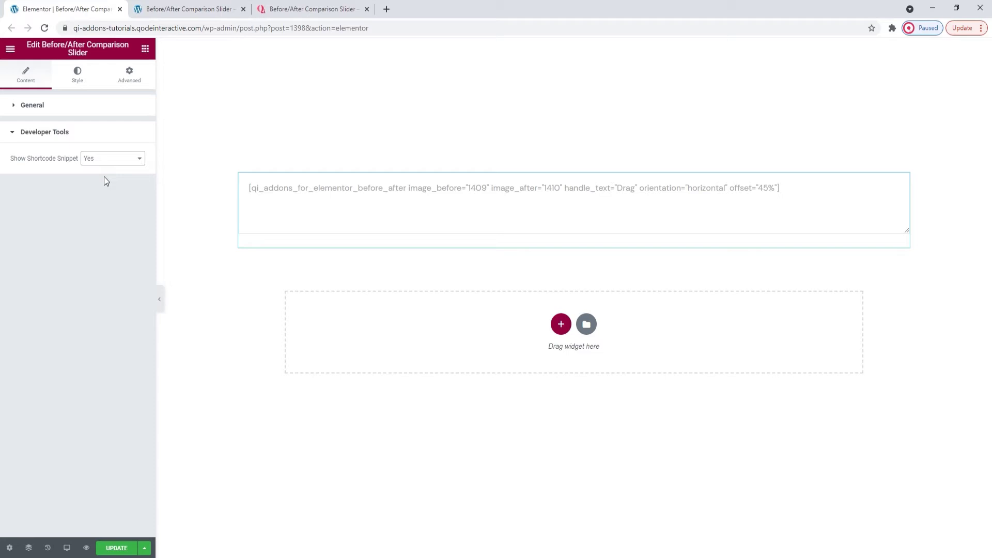
{"action": "left_click", "coordinate": [101, 159]}
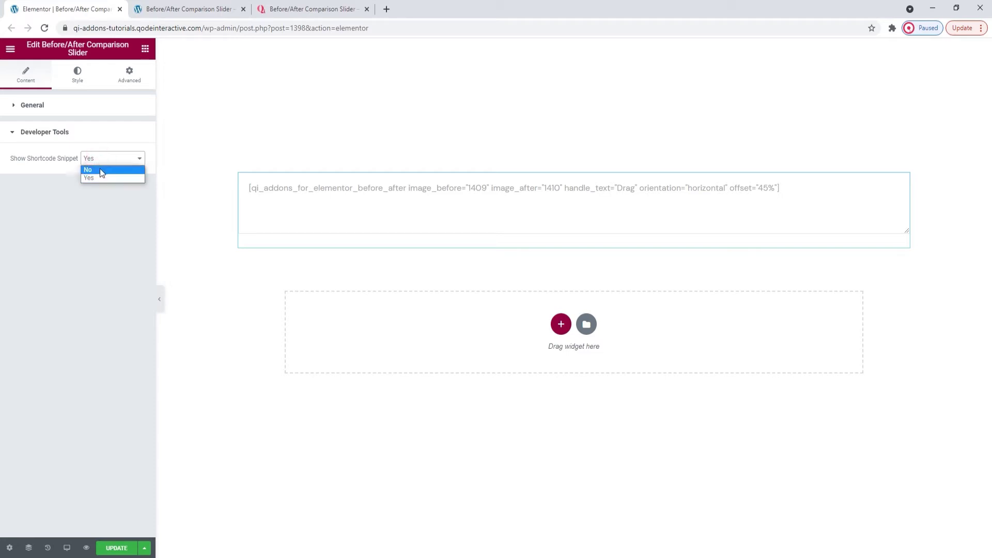
{"action": "left_click", "coordinate": [100, 169]}
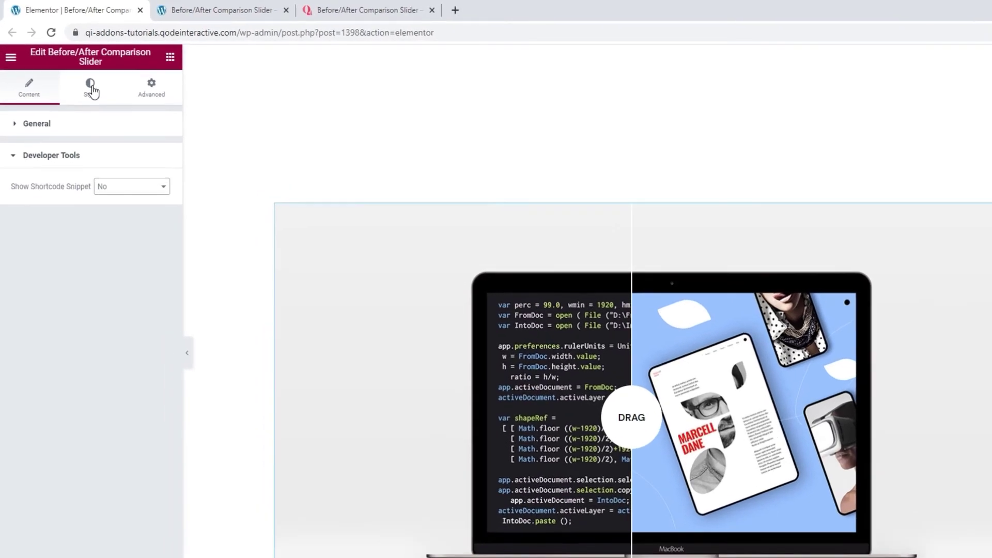
{"action": "left_click", "coordinate": [77, 73]}
{"action": "scroll", "coordinate": [231, 211], "scroll_direction": "down", "scroll_amount": 3}
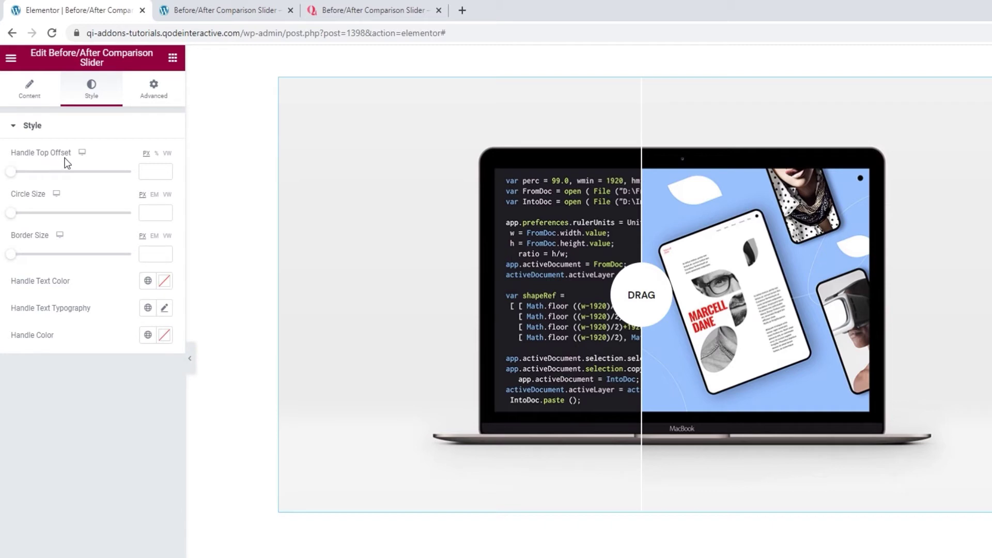
- Set the Handle Top Offset to 16
{"action": "left_click_drag", "start_coordinate": [9, 176], "coordinate": [63, 178]}
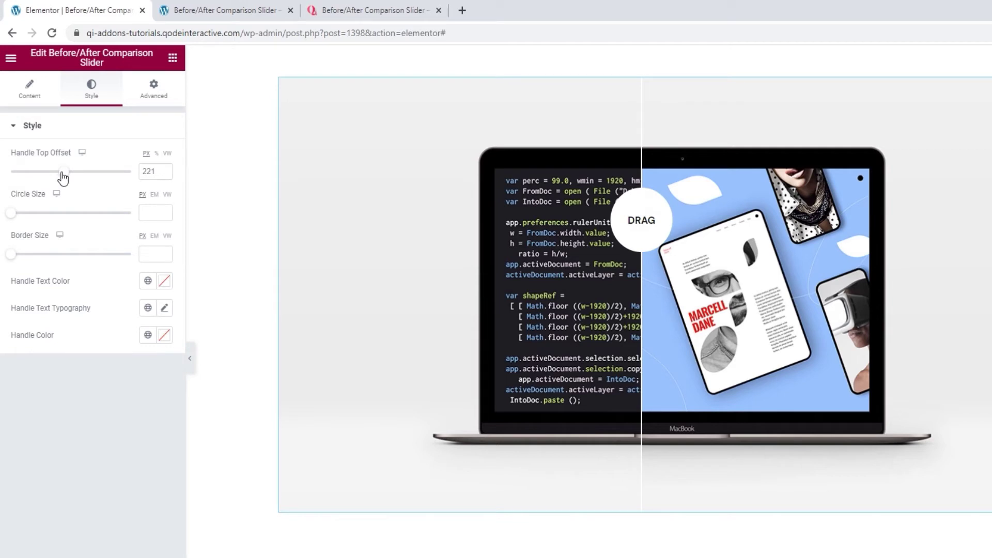
{"action": "double_click", "coordinate": [148, 171]}
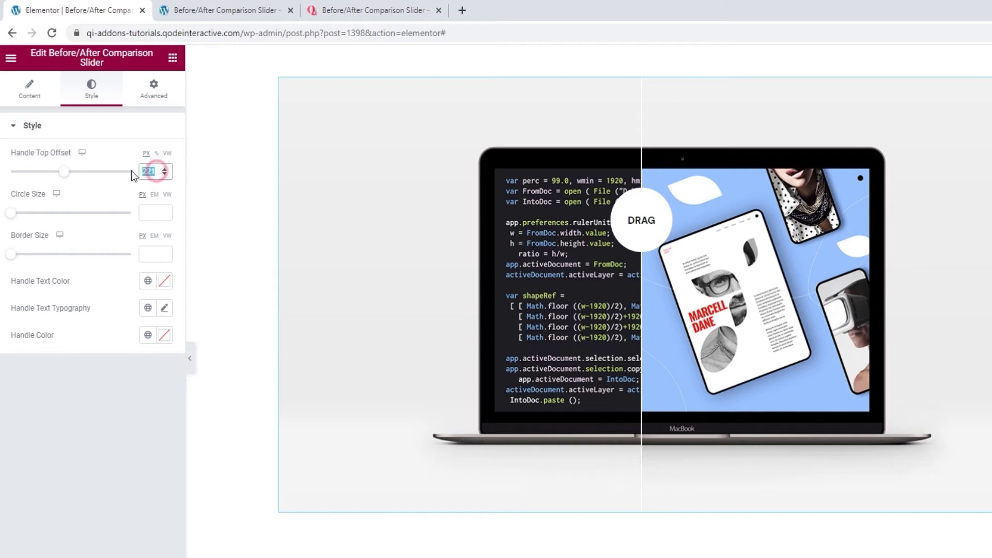
{"action": "key", "text": "BackSpace"}
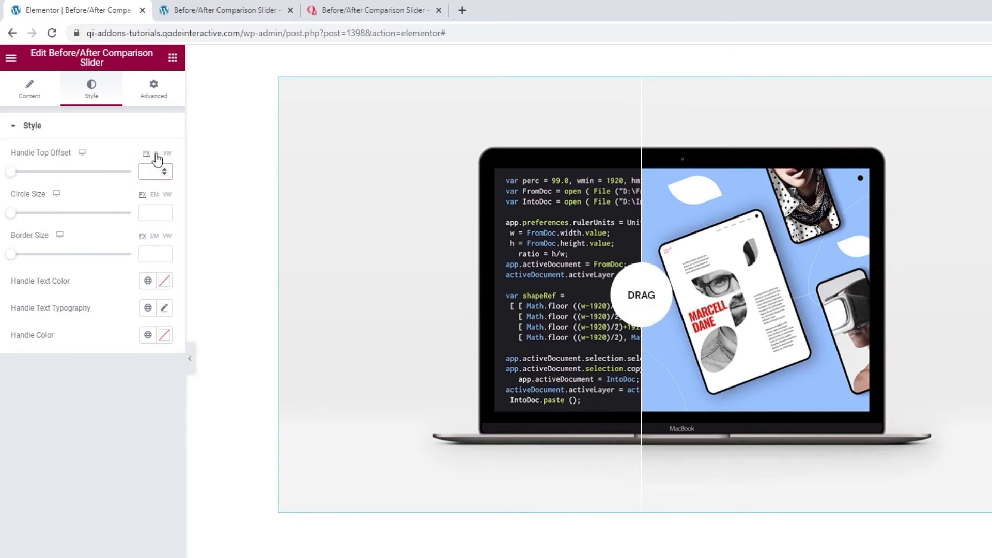
{"action": "type", "text": "16"}
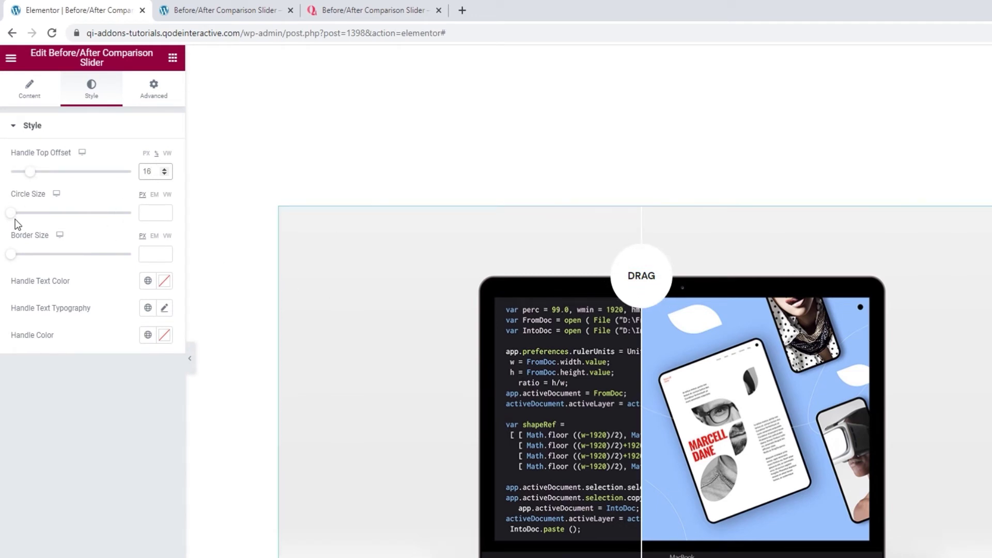
- Try a larger Circle Size, Border Size and red handle text colour, then clear each to default
{"action": "left_click_drag", "start_coordinate": [11, 212], "coordinate": [80, 213]}
{"action": "left_click_drag", "start_coordinate": [156, 213], "coordinate": [132, 217]}
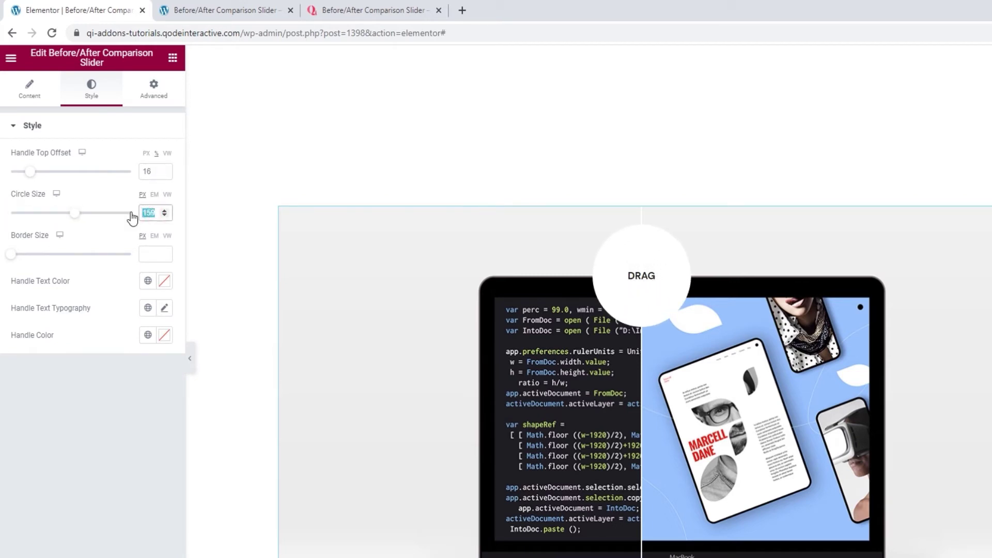
{"action": "key", "text": "BackSpace"}
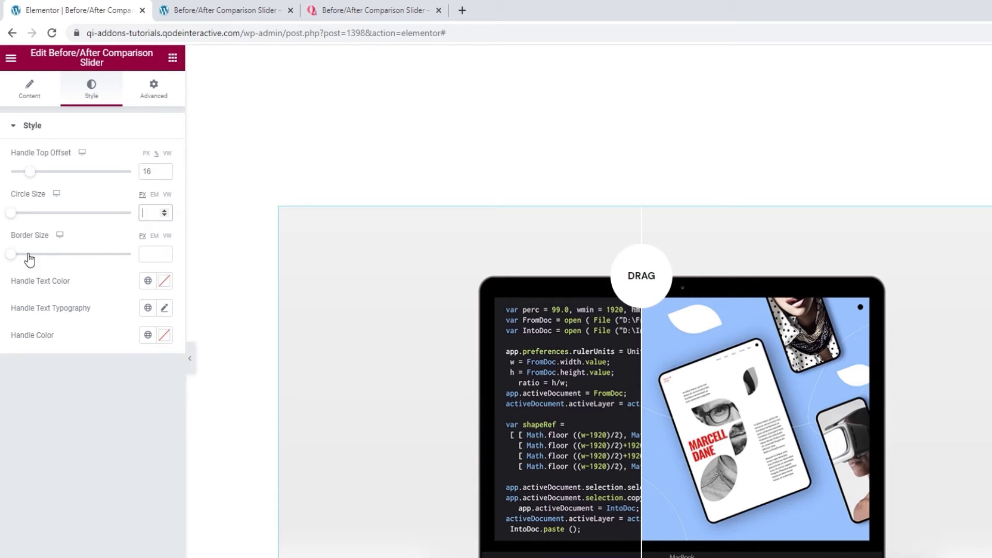
{"action": "left_click_drag", "start_coordinate": [11, 254], "coordinate": [15, 255]}
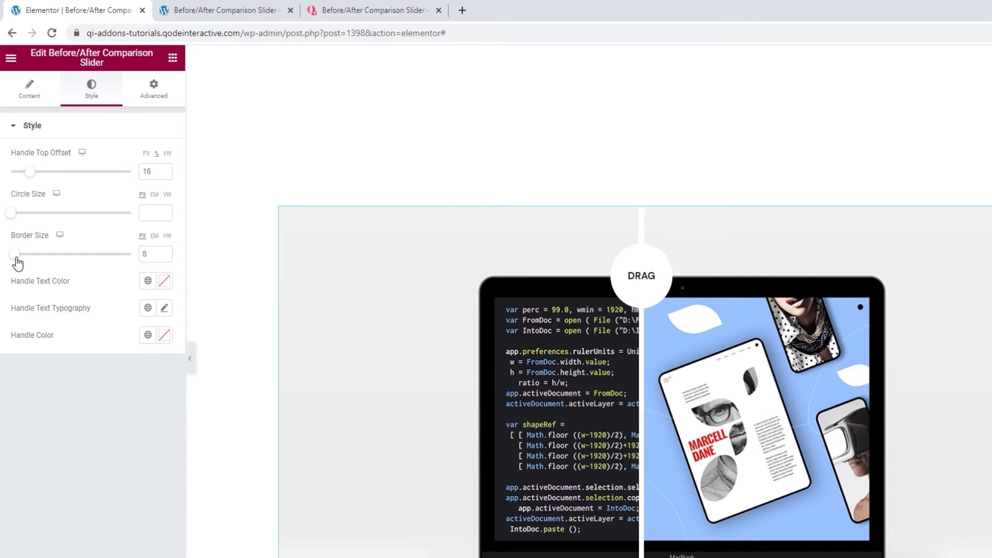
{"action": "left_click", "coordinate": [150, 253]}
{"action": "key", "text": "BackSpace"}
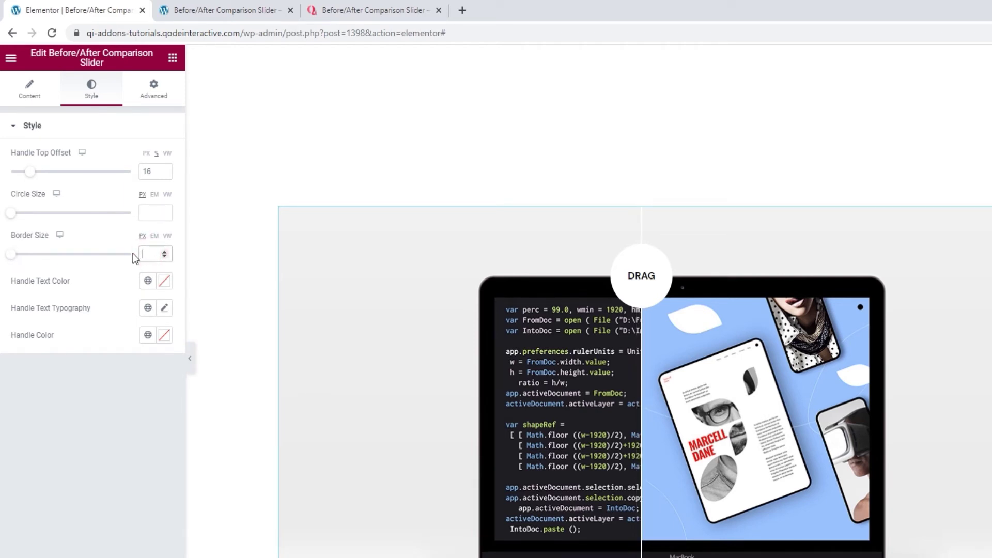
{"action": "left_click", "coordinate": [165, 281]}
{"action": "left_click_drag", "start_coordinate": [129, 361], "coordinate": [100, 361]}
{"action": "left_click", "coordinate": [130, 306]}
- Open the handle text typography settings, leaving the font family at Default
{"action": "left_click", "coordinate": [118, 278]}
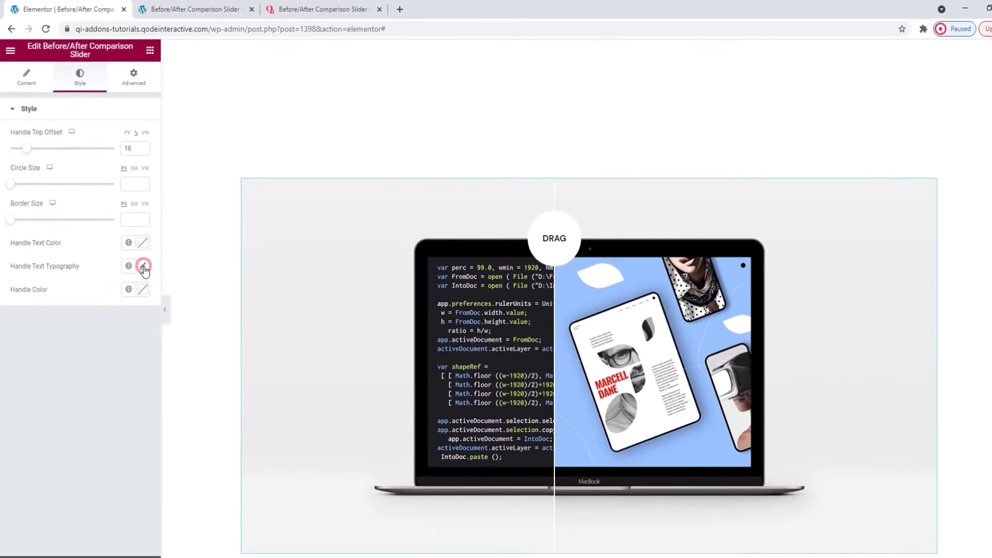
{"action": "left_click", "coordinate": [164, 306]}
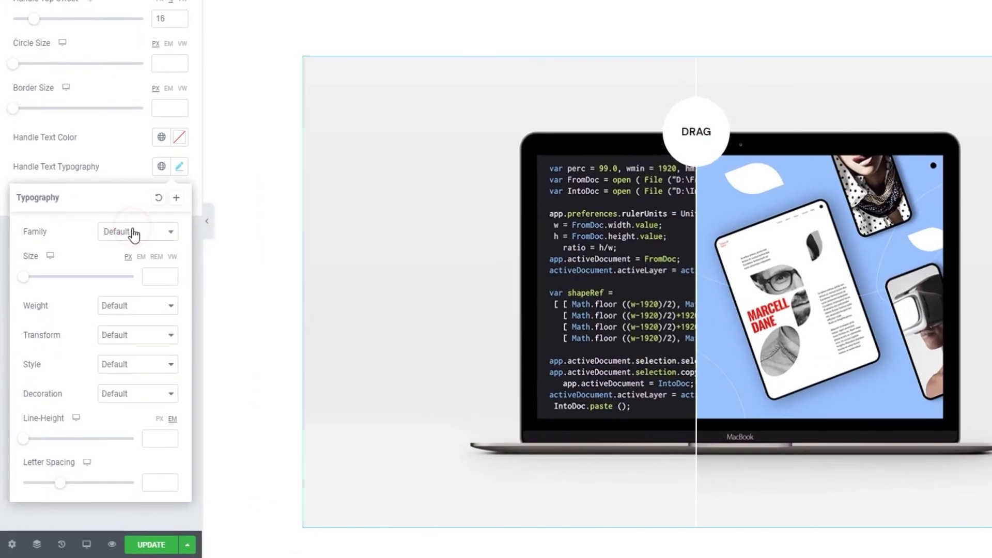
{"action": "left_click", "coordinate": [133, 236]}
{"action": "scroll", "coordinate": [135, 284], "scroll_direction": "down", "scroll_amount": 2}
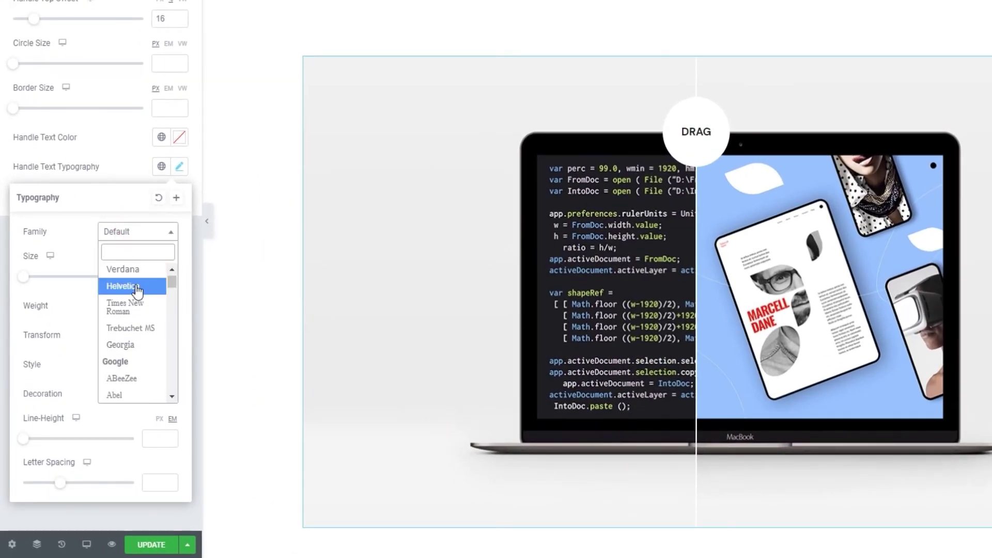
{"action": "scroll", "coordinate": [137, 287], "scroll_direction": "down", "scroll_amount": 2}
{"action": "left_click", "coordinate": [138, 233]}
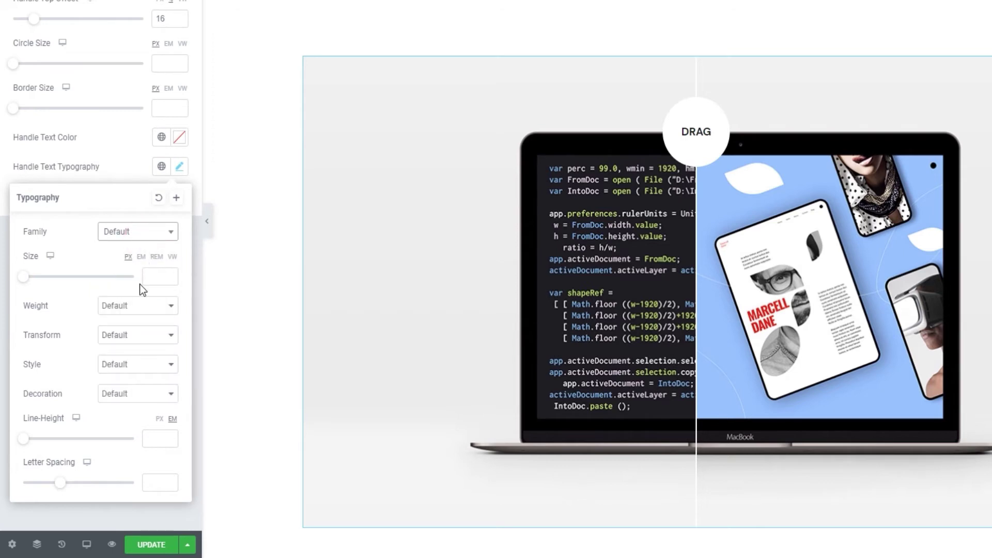
- Try a larger text size then clear it; keep weight, transform, style and decoration Default
{"action": "mouse_move", "coordinate": [23, 276]}
{"action": "left_mouse_down"}
{"action": "mouse_move", "coordinate": [53, 281]}
{"action": "mouse_move", "coordinate": [33, 277]}
{"action": "left_mouse_up"}
{"action": "left_click", "coordinate": [160, 277]}
{"action": "key", "text": "BackSpace"}
{"action": "key", "text": "BackSpace"}
{"action": "left_click", "coordinate": [140, 305]}
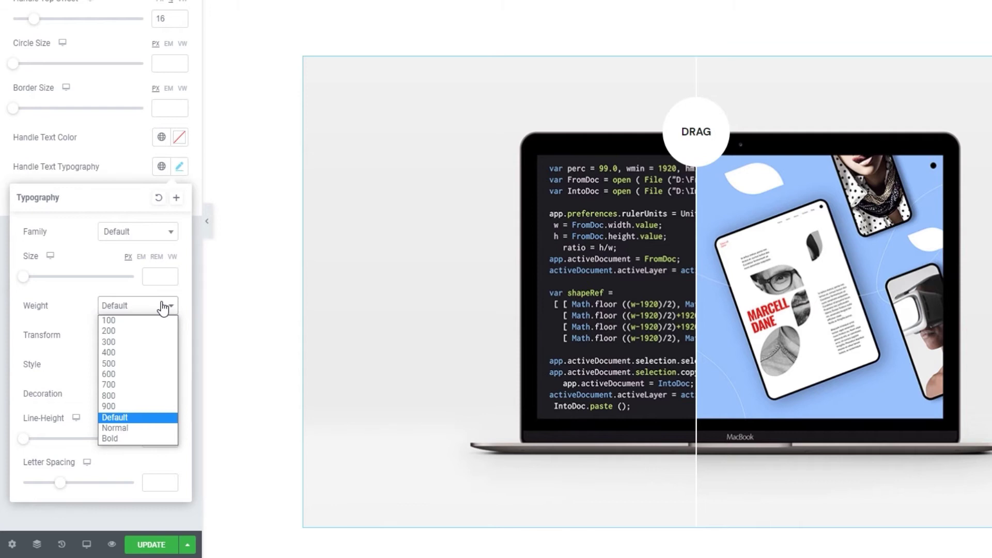
{"action": "left_click", "coordinate": [163, 308]}
{"action": "left_click", "coordinate": [151, 336]}
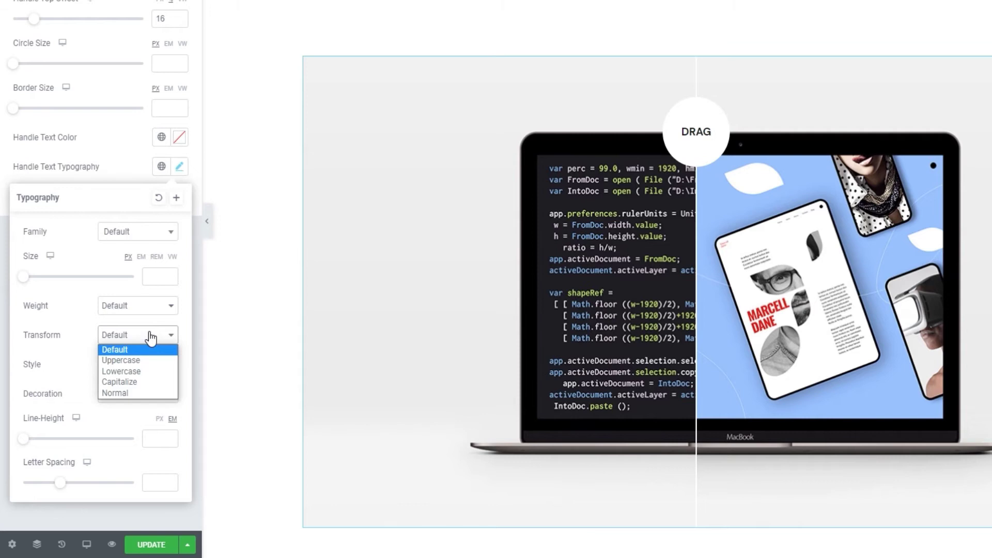
{"action": "left_click", "coordinate": [151, 338]}
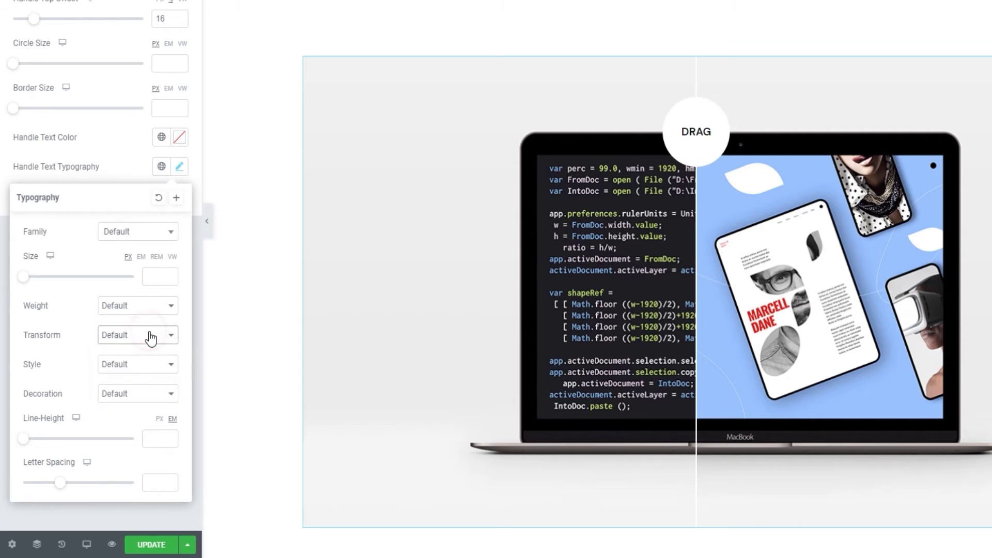
{"action": "left_click", "coordinate": [151, 367]}
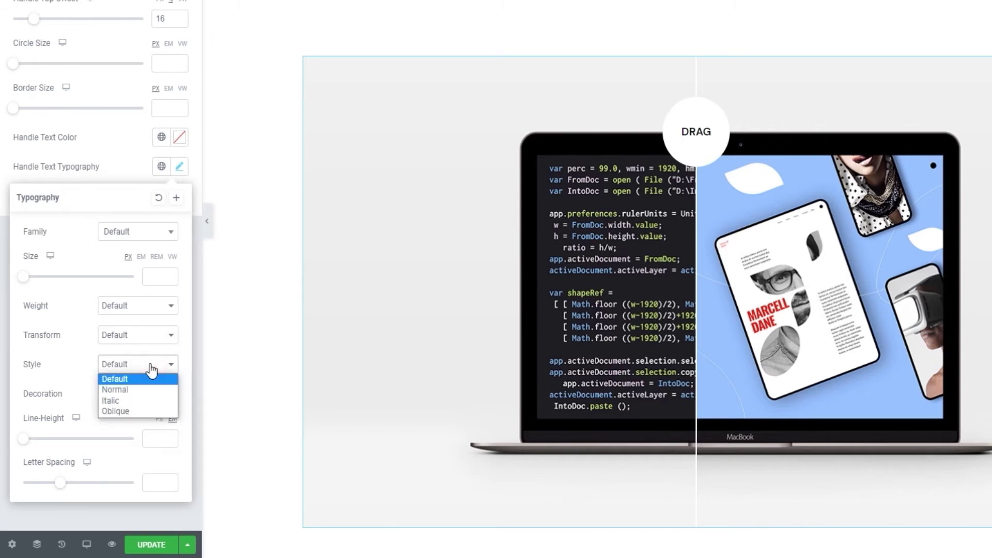
{"action": "left_click", "coordinate": [151, 368]}
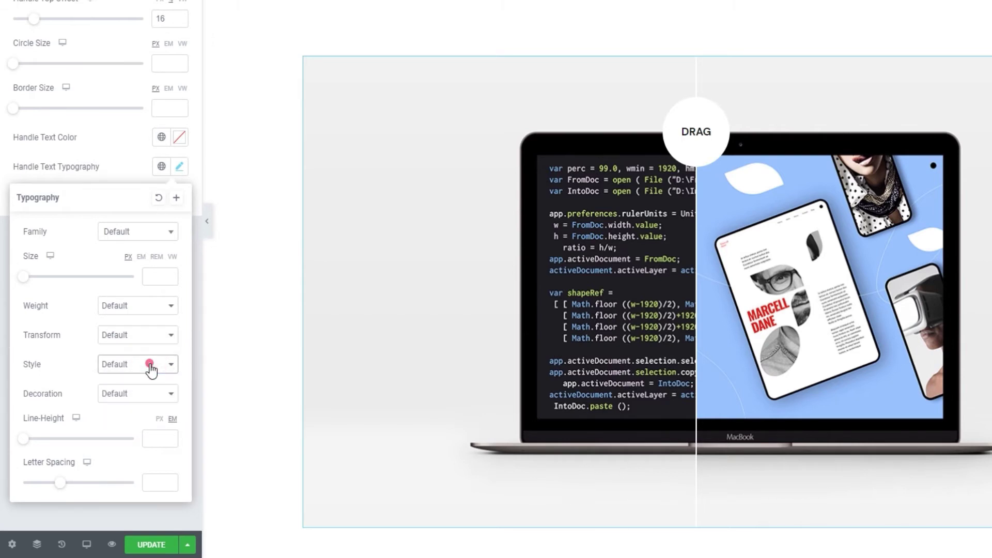
{"action": "left_click", "coordinate": [154, 394]}
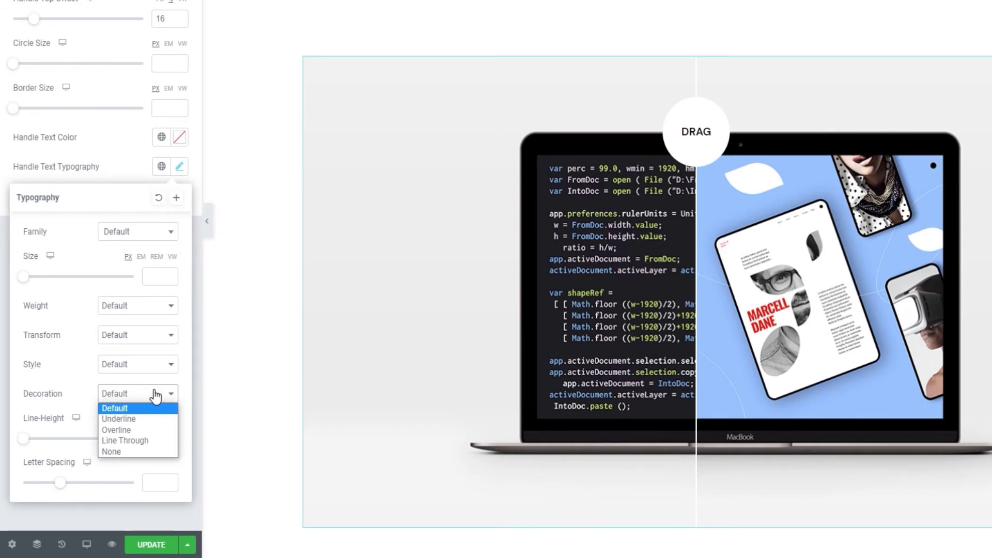
{"action": "left_click", "coordinate": [155, 396]}
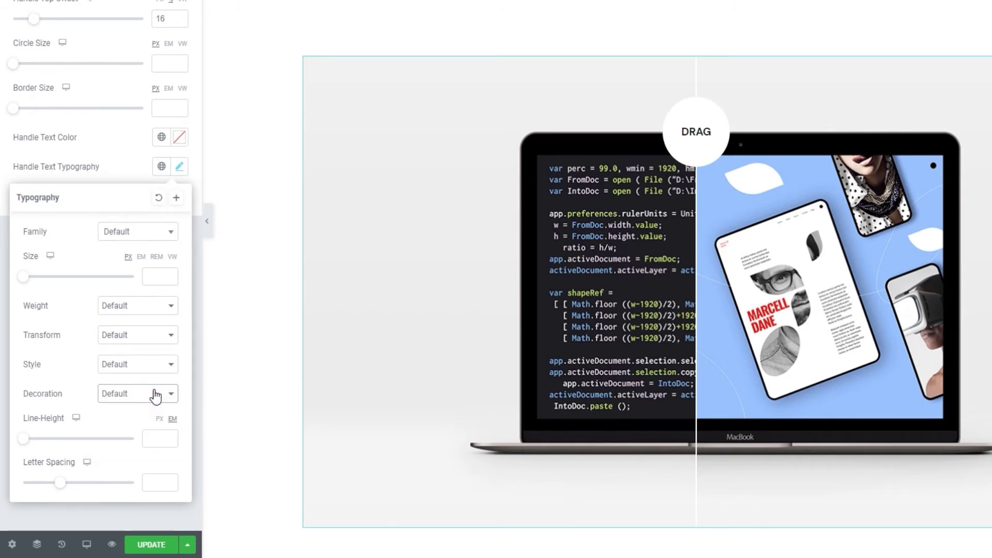
- Try larger line height and letter spacing, clear both to default, and close typography
{"action": "left_click_drag", "start_coordinate": [25, 438], "coordinate": [96, 418]}
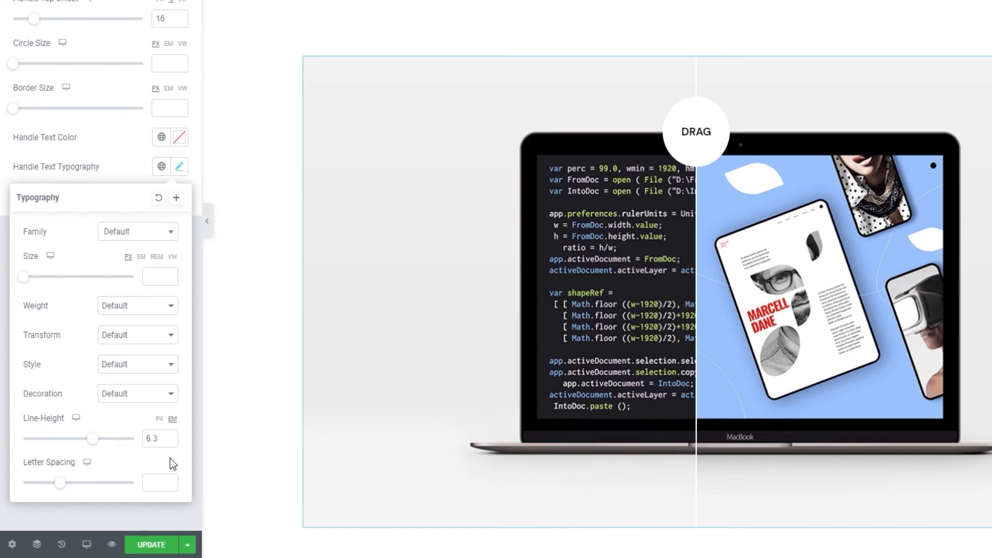
{"action": "double_click", "coordinate": [159, 437]}
{"action": "key", "text": "BackSpace"}
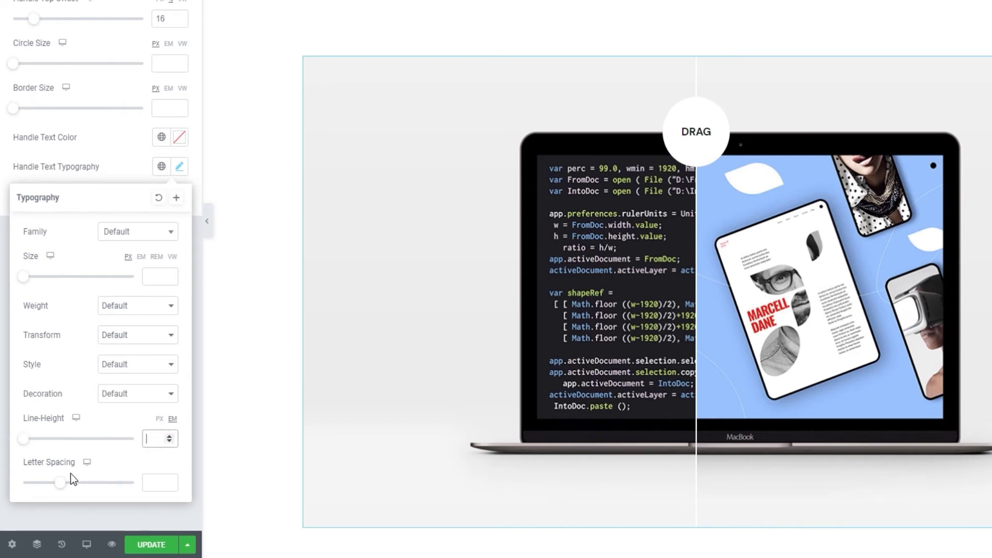
{"action": "left_click_drag", "start_coordinate": [67, 487], "coordinate": [91, 485]}
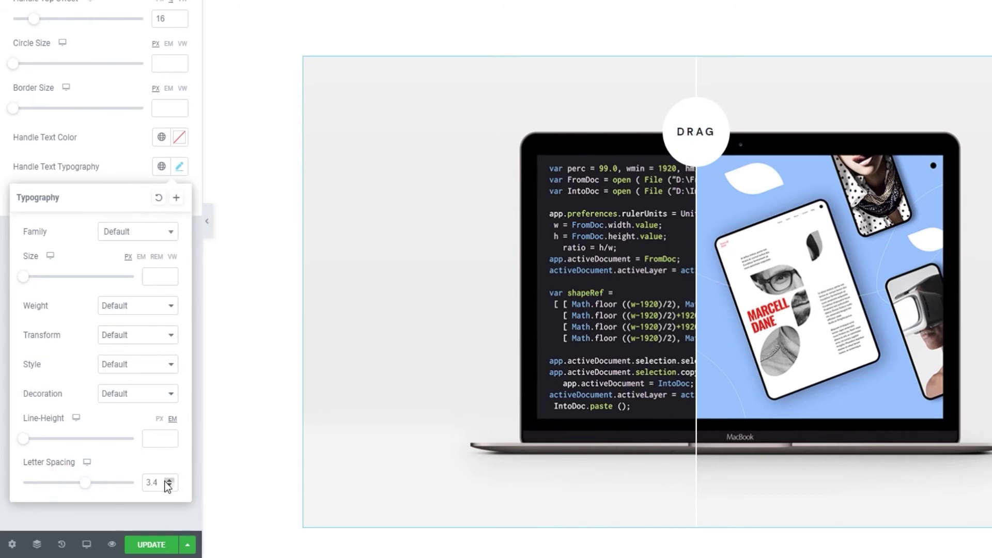
{"action": "double_click", "coordinate": [150, 482]}
{"action": "key", "text": "BackSpace"}
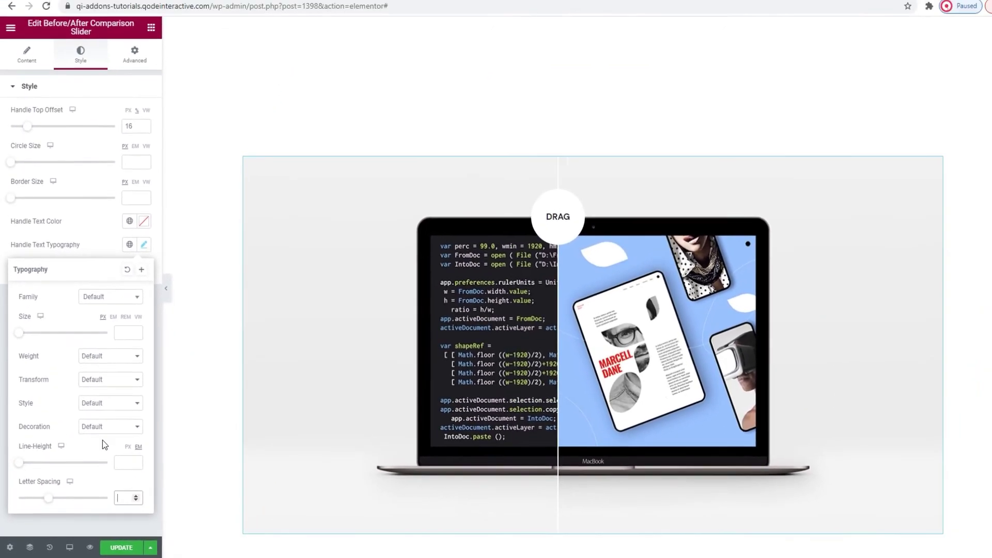
{"action": "left_click", "coordinate": [103, 257]}
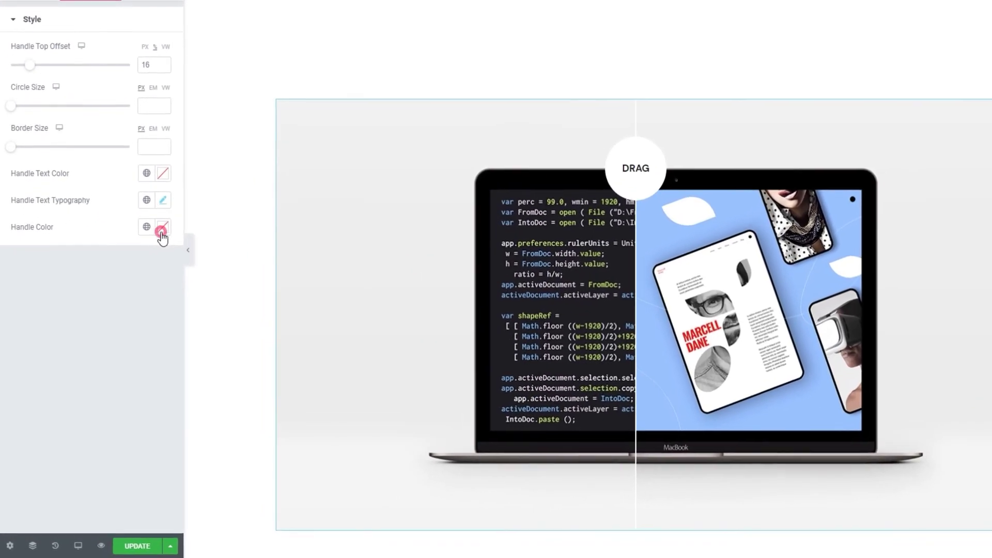
{"action": "left_click", "coordinate": [146, 262]}
{"action": "left_click", "coordinate": [110, 321]}
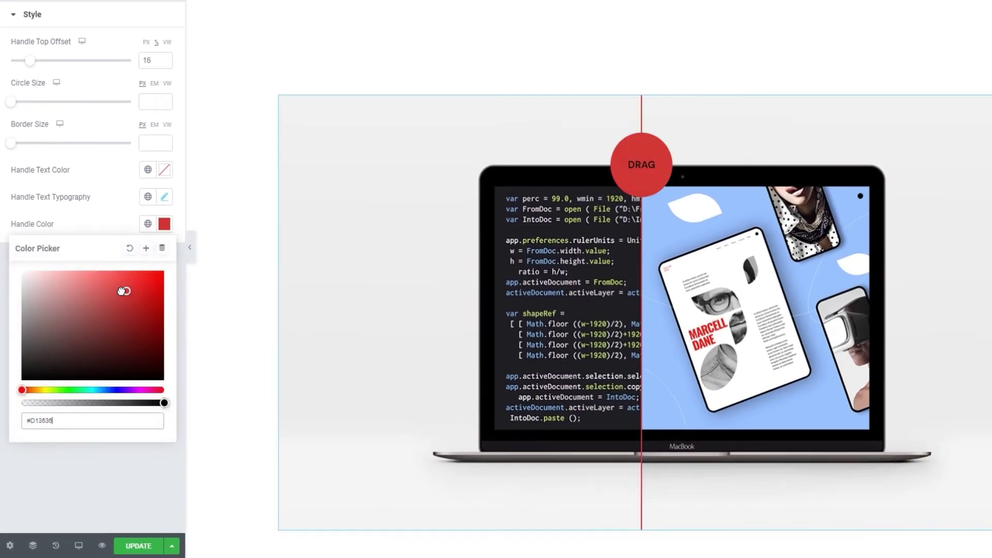
{"action": "left_click_drag", "start_coordinate": [122, 290], "coordinate": [93, 293]}
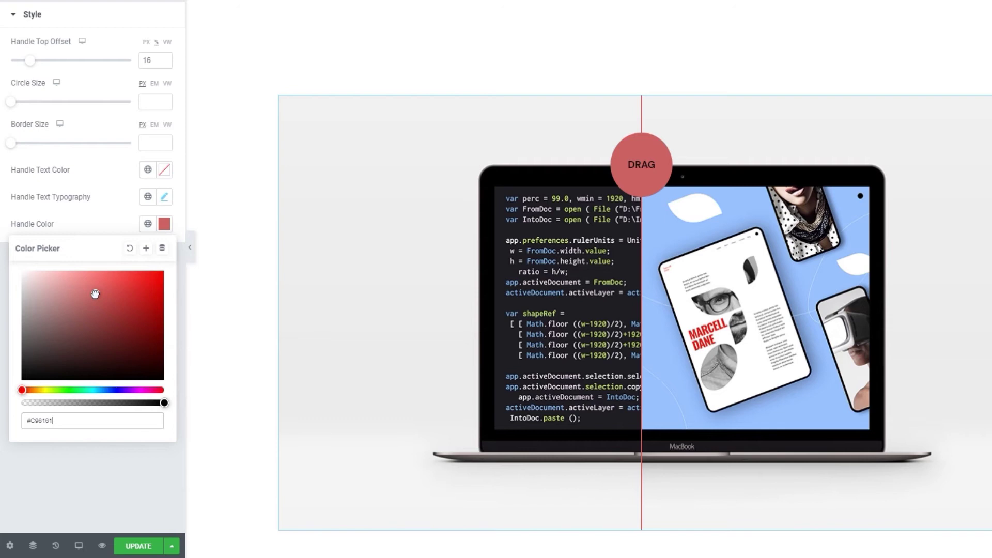
{"action": "left_click", "coordinate": [129, 248]}
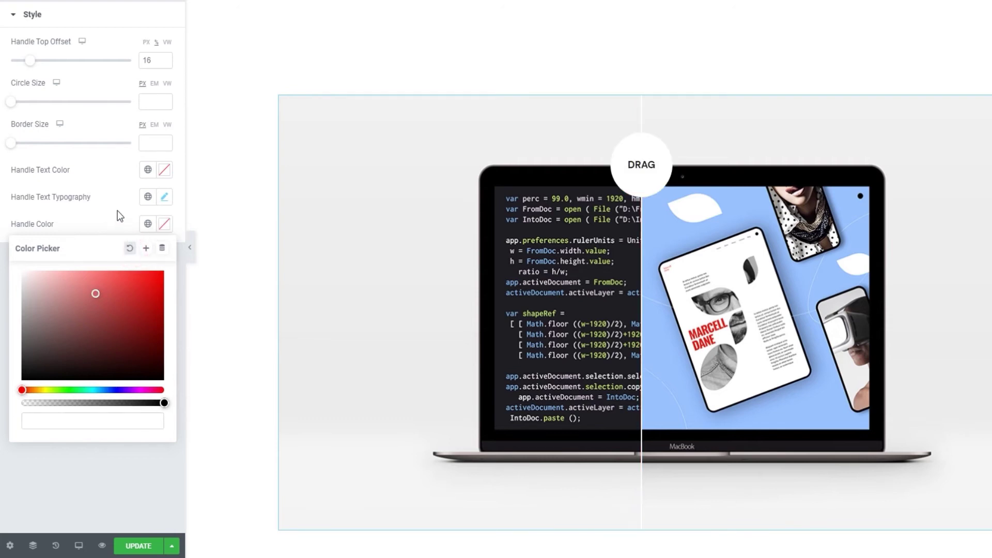
{"action": "left_click", "coordinate": [117, 210]}
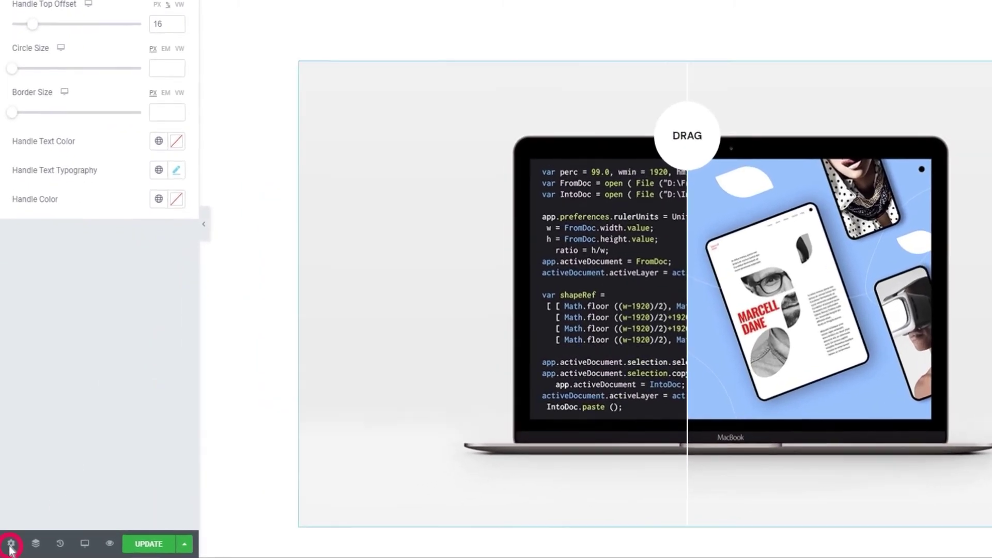
- Keep the page layout at Elementor Full Width and bring up the slider section's layout settings
{"action": "left_click", "coordinate": [9, 548]}
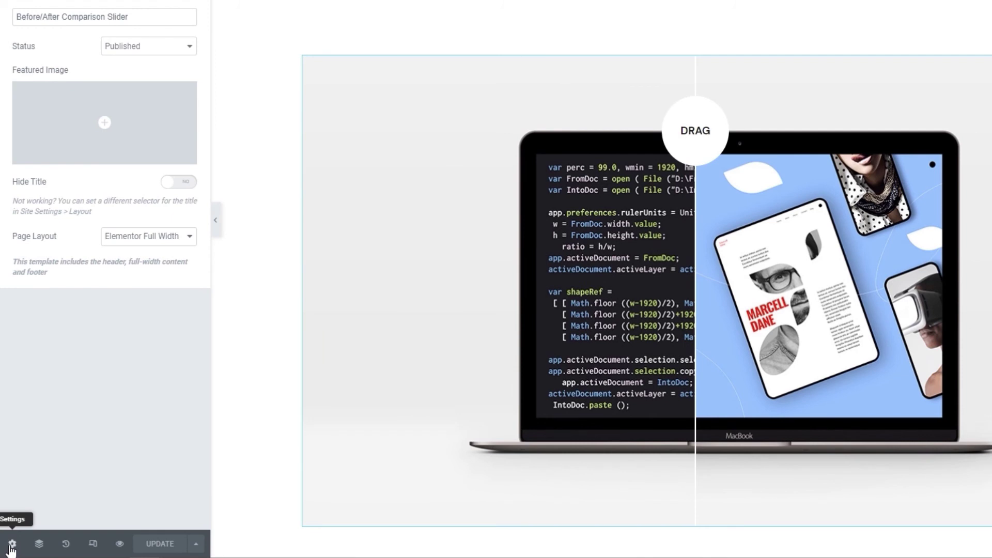
{"action": "left_click", "coordinate": [190, 243]}
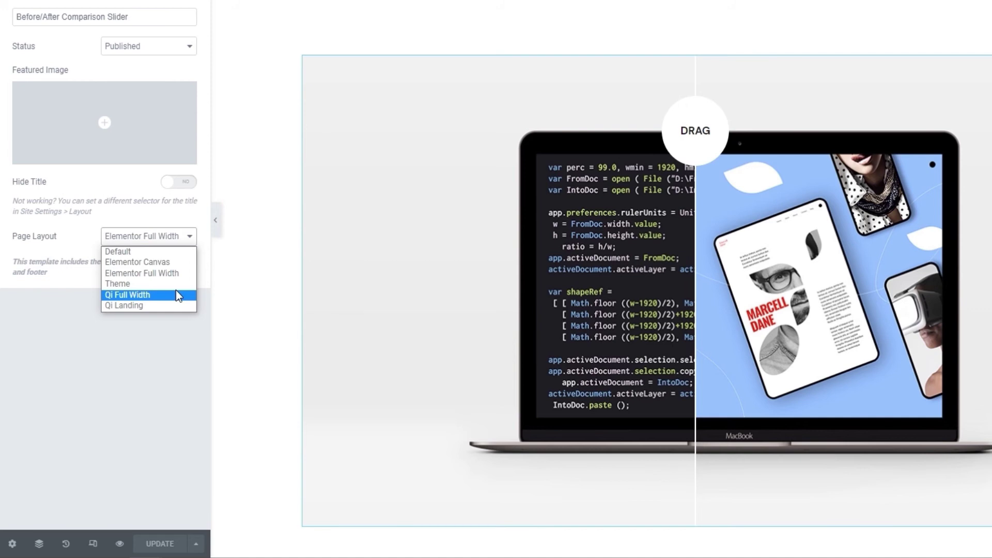
{"action": "left_click", "coordinate": [188, 243]}
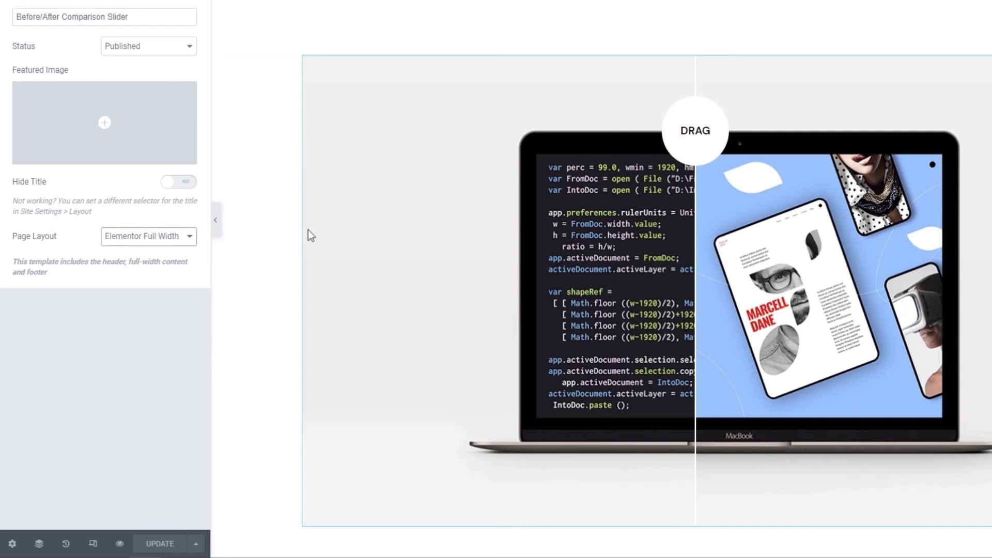
{"action": "left_click", "coordinate": [733, 52]}
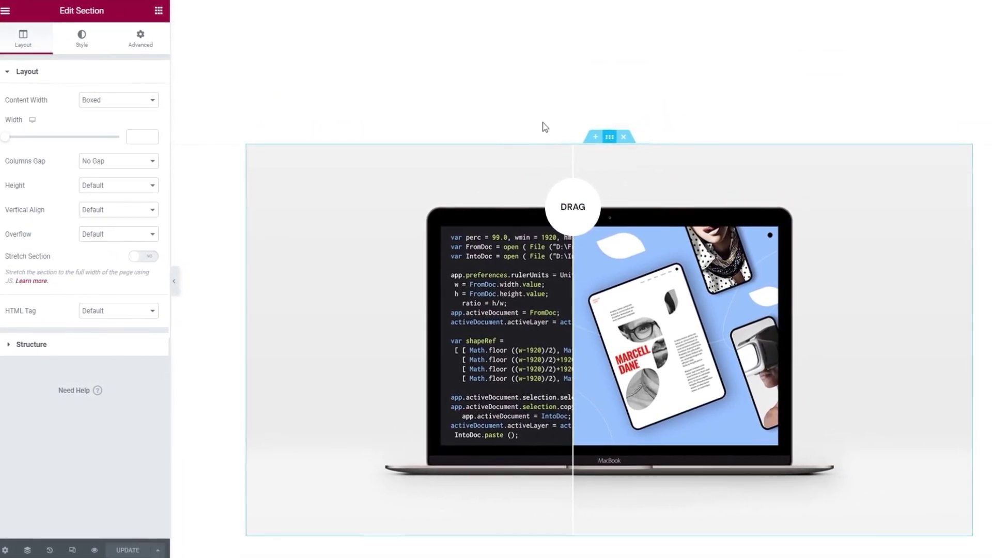
{"action": "left_click", "coordinate": [157, 102]}
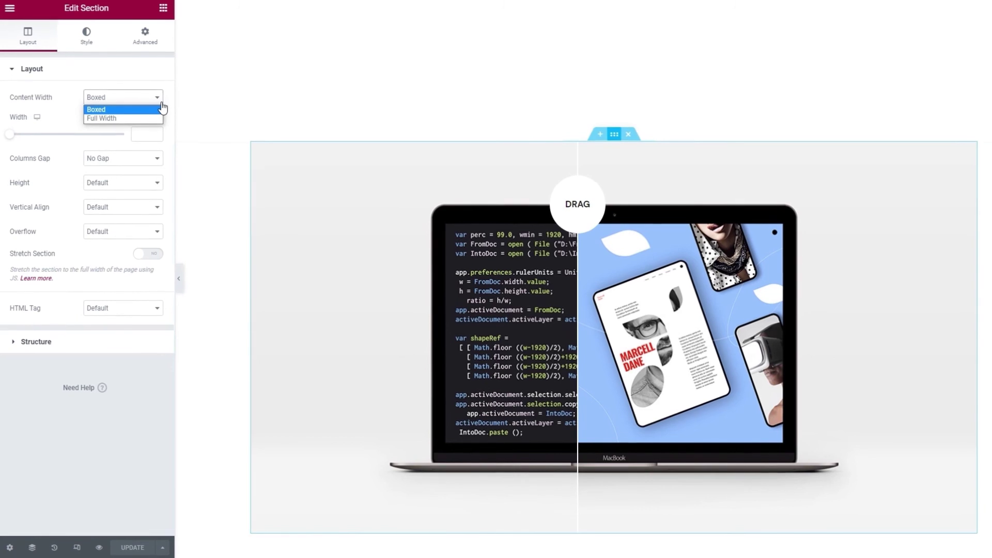
{"action": "left_click", "coordinate": [153, 118]}
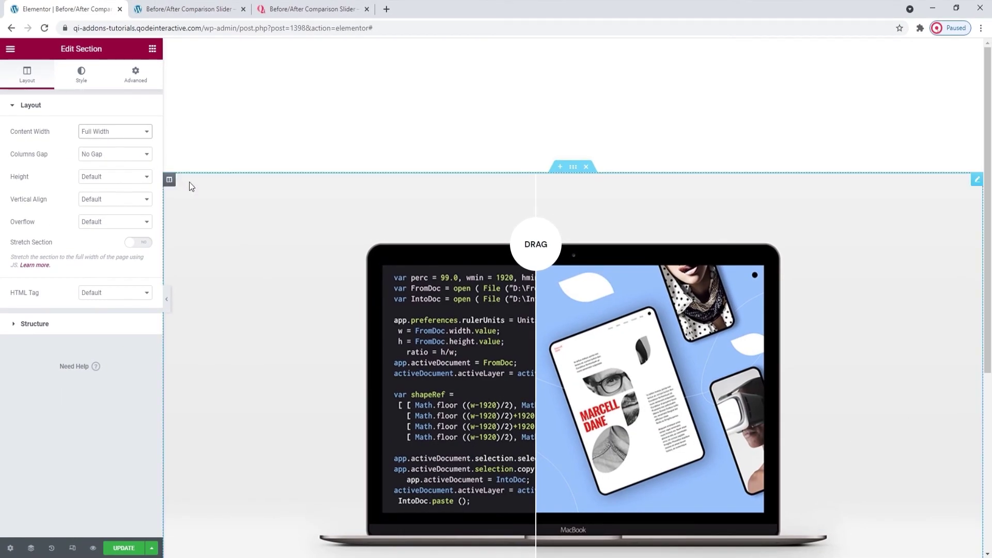
{"action": "scroll", "coordinate": [189, 181], "scroll_direction": "down", "scroll_amount": 2}
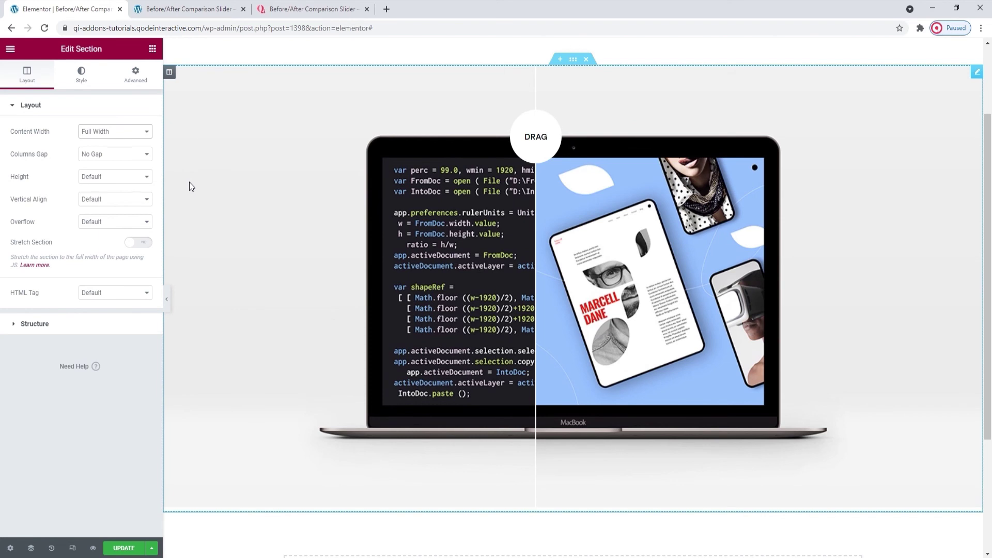
{"action": "scroll", "coordinate": [189, 182], "scroll_direction": "up", "scroll_amount": 2}
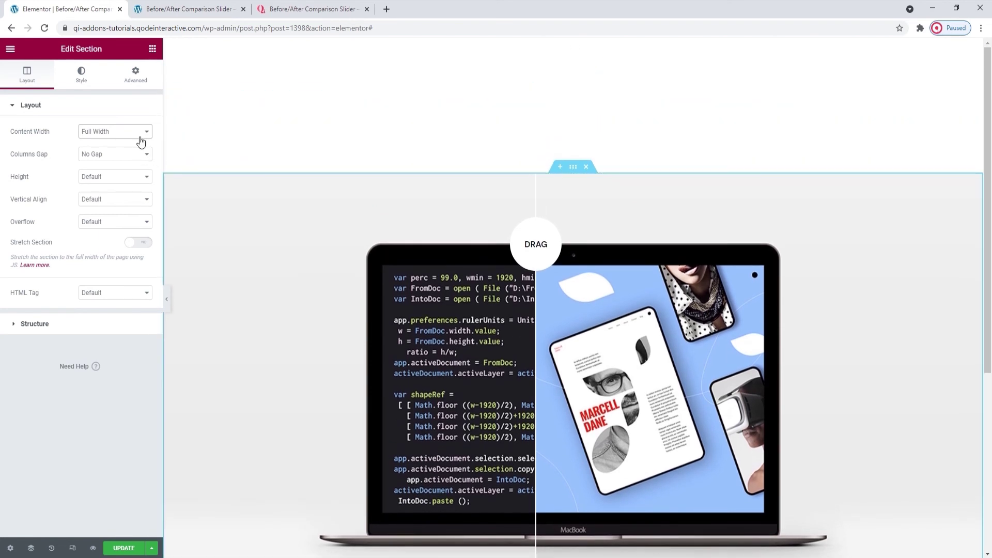
{"action": "left_click", "coordinate": [140, 142]}
{"action": "left_click", "coordinate": [137, 142]}
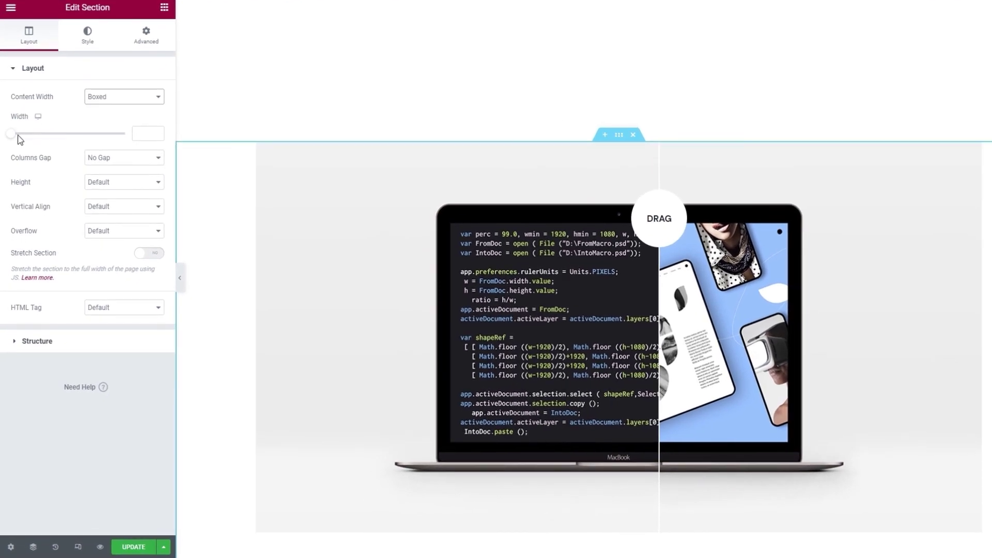
{"action": "left_click_drag", "start_coordinate": [11, 134], "coordinate": [122, 136]}
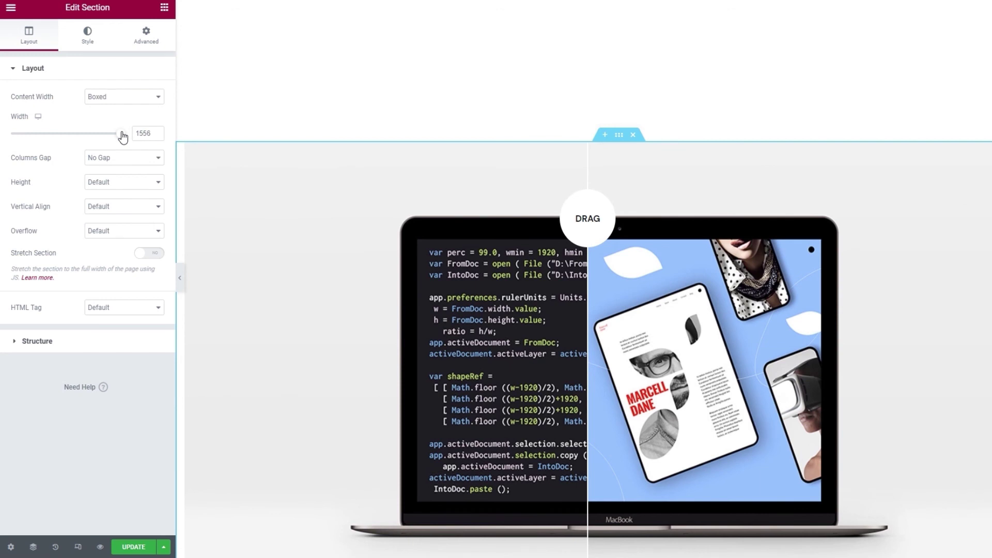
{"action": "left_click_drag", "start_coordinate": [123, 137], "coordinate": [118, 136]}
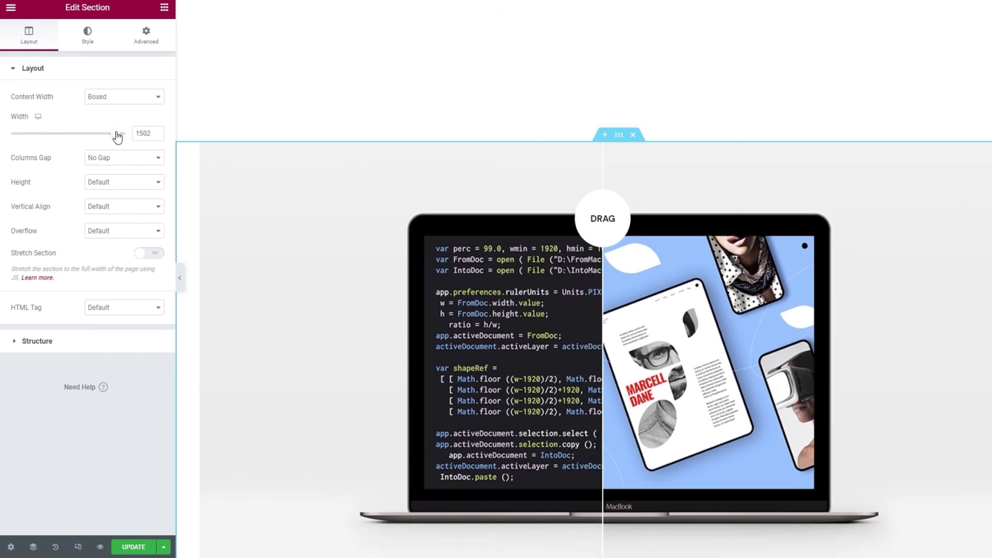
{"action": "double_click", "coordinate": [140, 130]}
{"action": "key", "text": "BackSpace"}
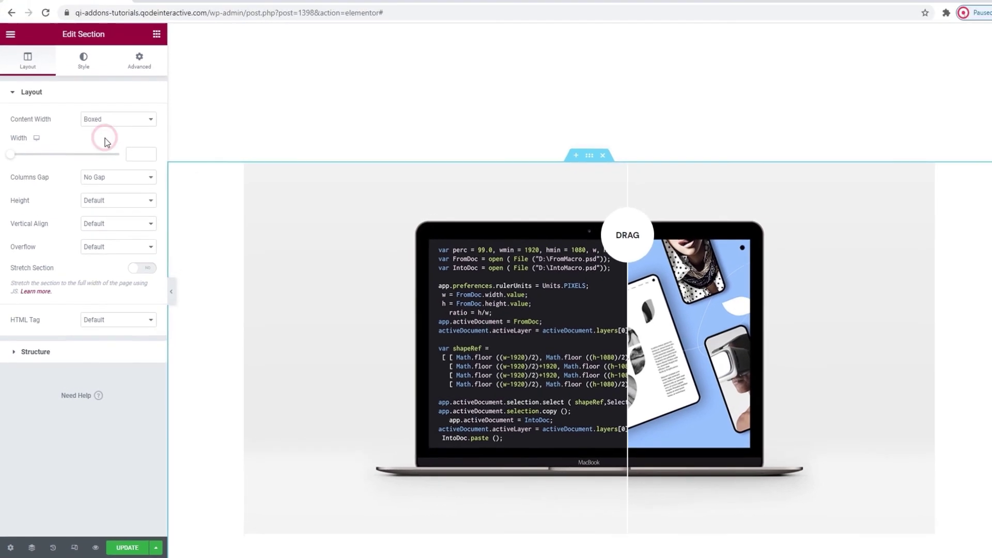
- Update the page, reload the live page, and drag the laptop slider's DRAG handle to test it
{"action": "left_click", "coordinate": [128, 548]}
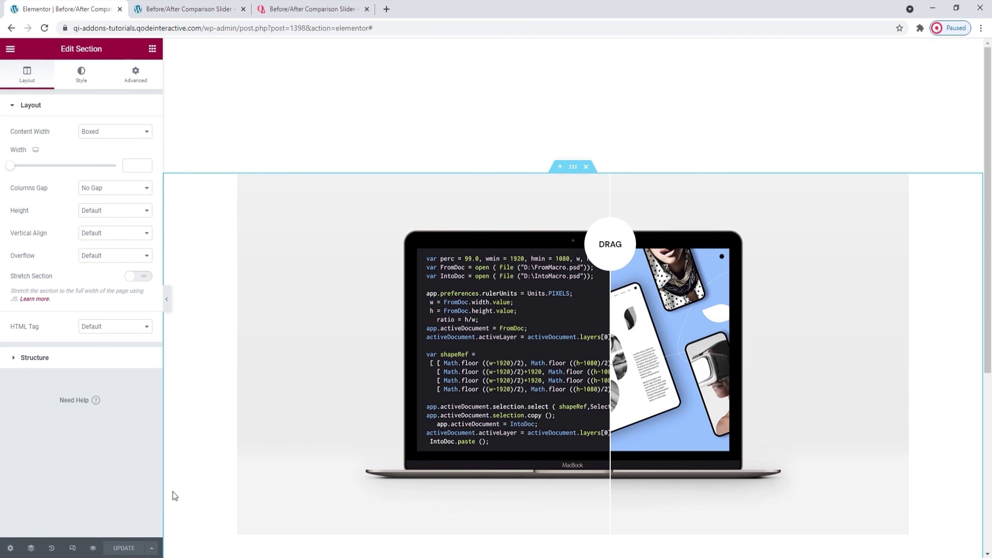
{"action": "left_click", "coordinate": [187, 9]}
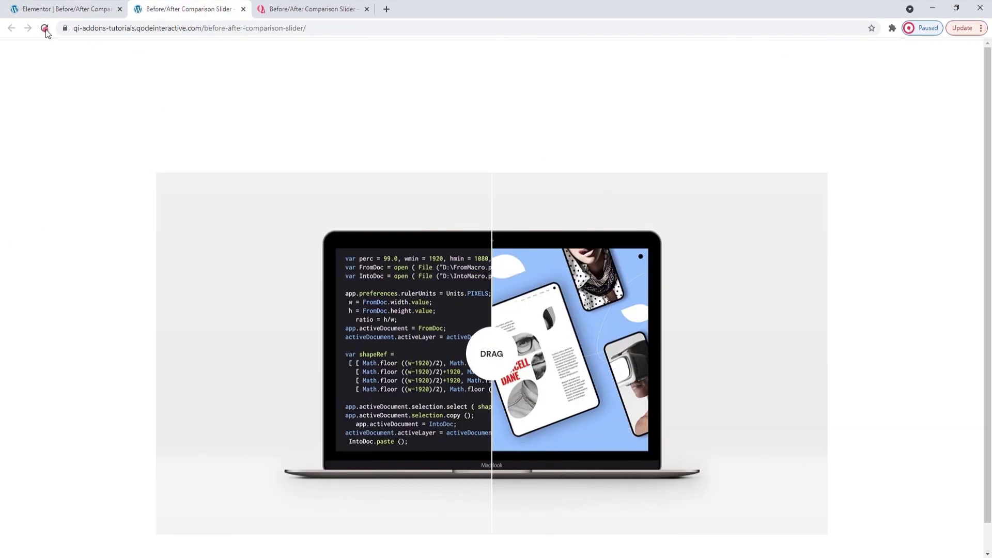
{"action": "left_click", "coordinate": [45, 29]}
{"action": "scroll", "coordinate": [104, 108], "scroll_direction": "down", "scroll_amount": 1}
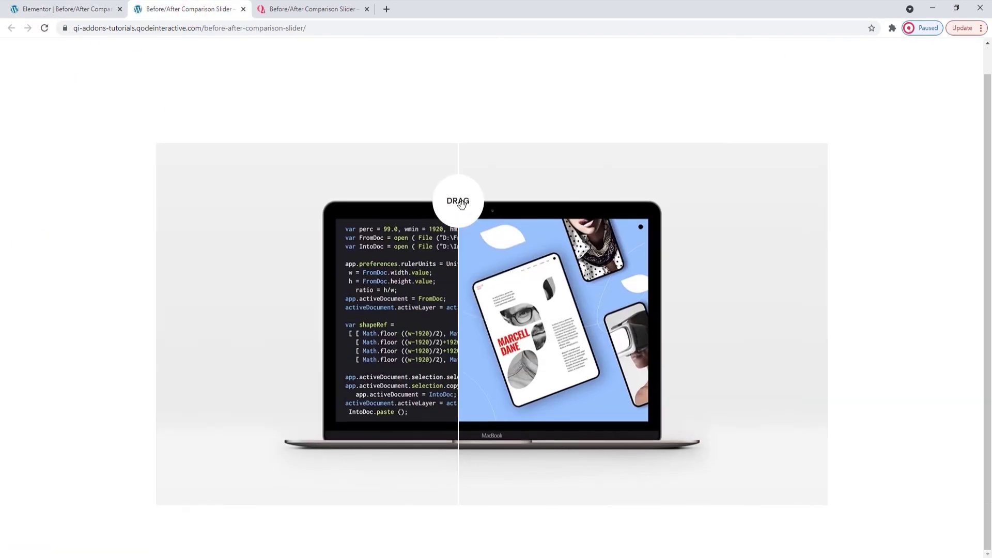
{"action": "left_click_drag", "start_coordinate": [462, 204], "coordinate": [455, 174]}
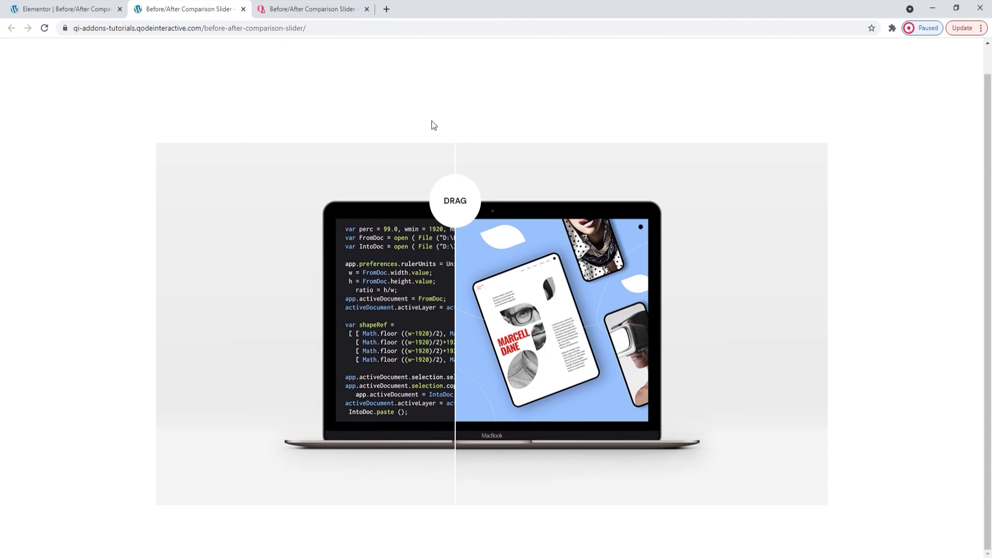
- Return to the Qi Addons Before/After Comparison page and scroll to its Compare phone demo
{"action": "left_click", "coordinate": [334, 11]}
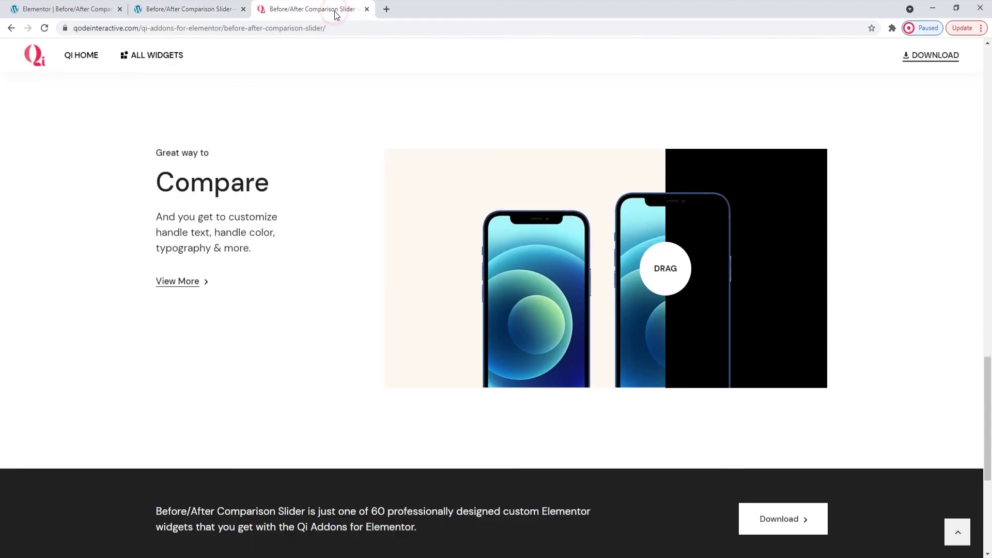
{"action": "left_click", "coordinate": [958, 532]}
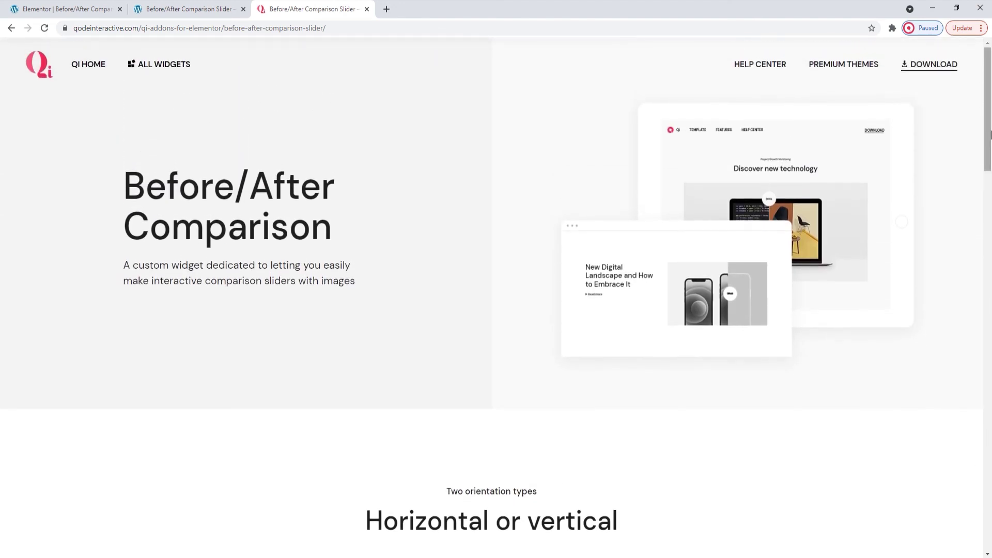
{"action": "left_click_drag", "start_coordinate": [990, 135], "coordinate": [990, 448]}
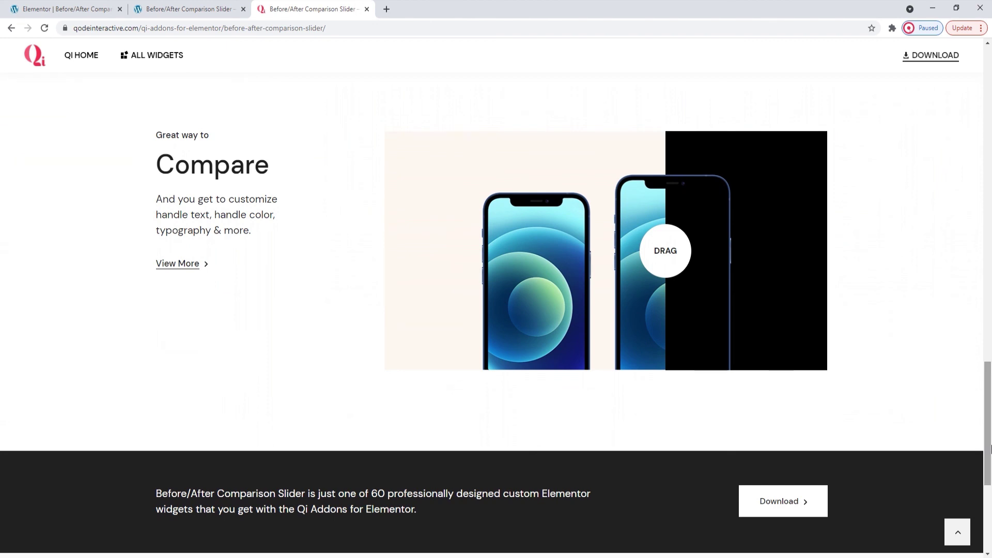